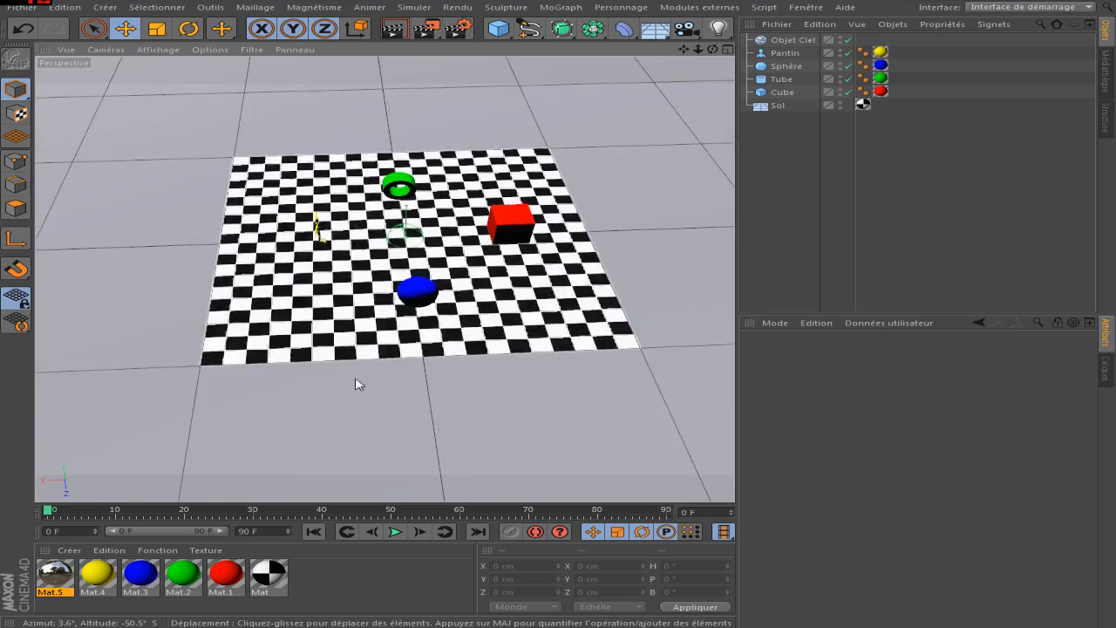
- Examine the checkered floor and the coloured objects standing on it from several angles and distances
alt+drag(453, 259, 573, 339)
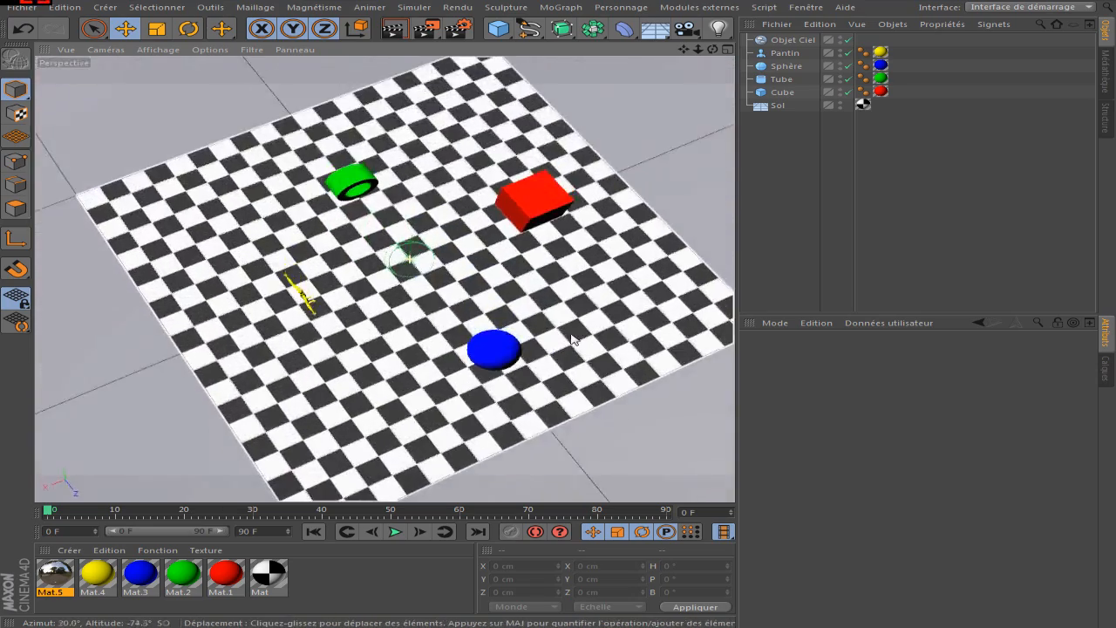
alt+drag(407, 272, 354, 305)
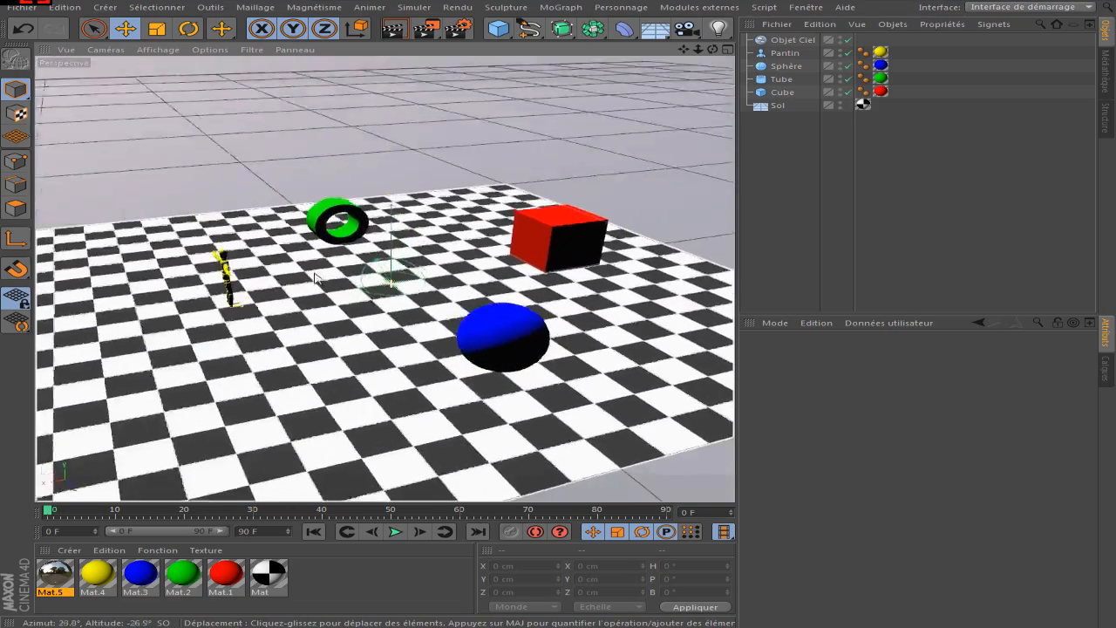
alt+drag(316, 278, 436, 285)
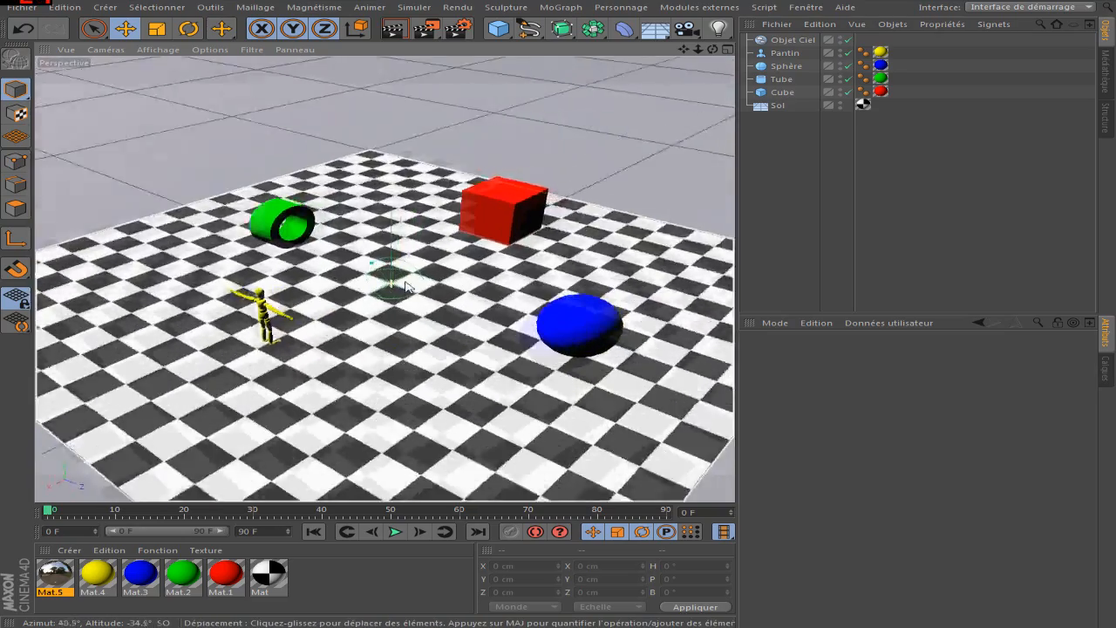
alt+drag(364, 326, 378, 290)
scroll(435, 384, down, 6)
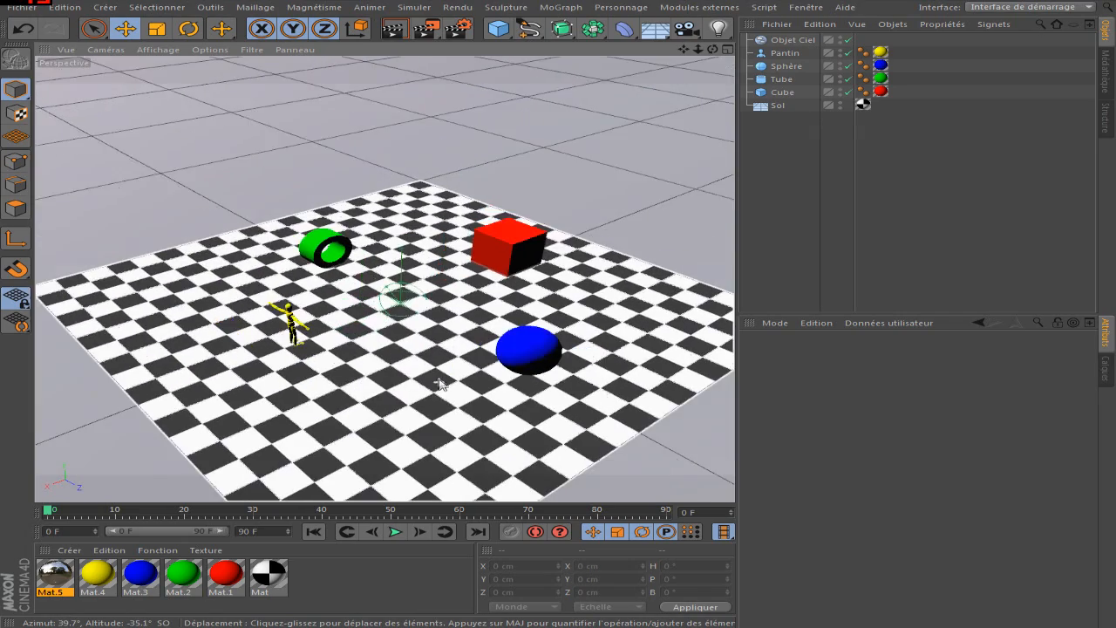
scroll(487, 303, up, 8)
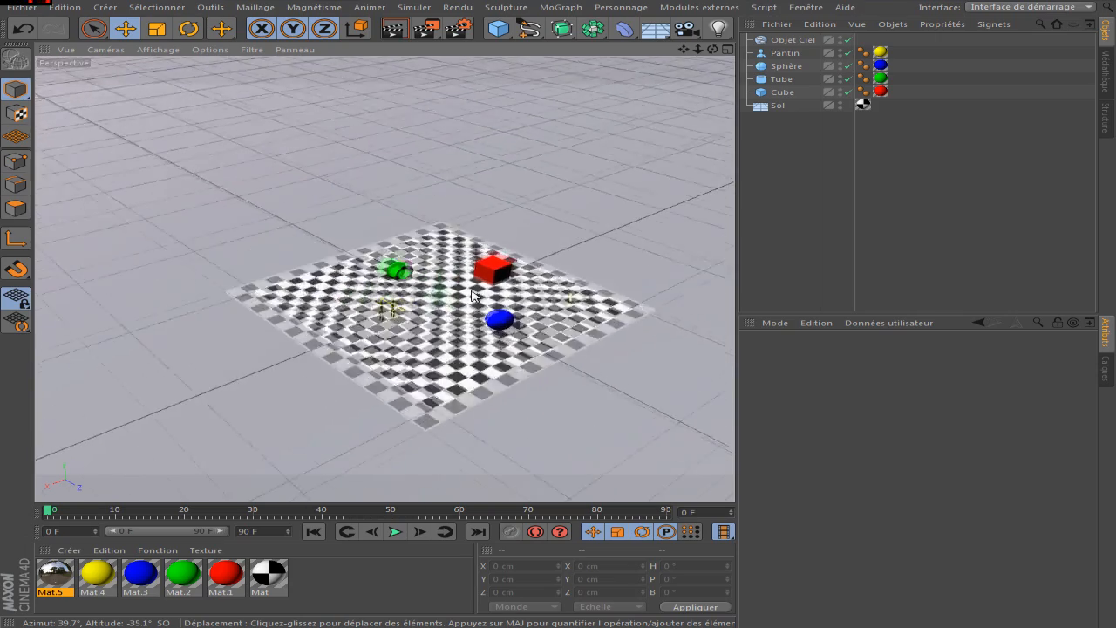
alt+drag(465, 340, 289, 351)
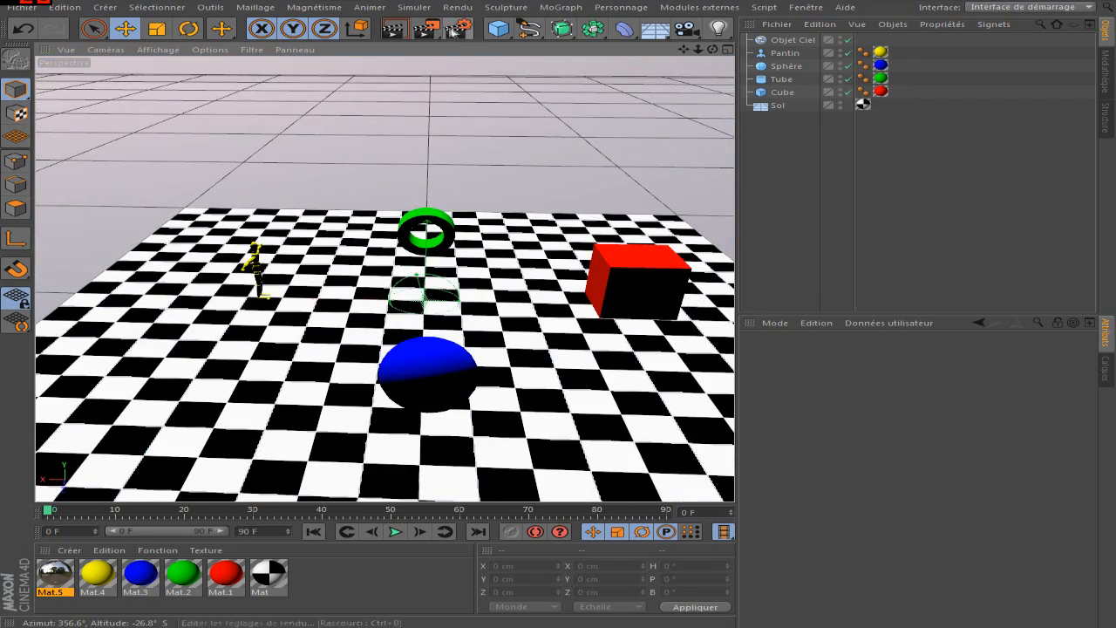
- Set the render anti-aliasing to Au mieux with a maximum level (Niveau max) of 1x1
click(457, 29)
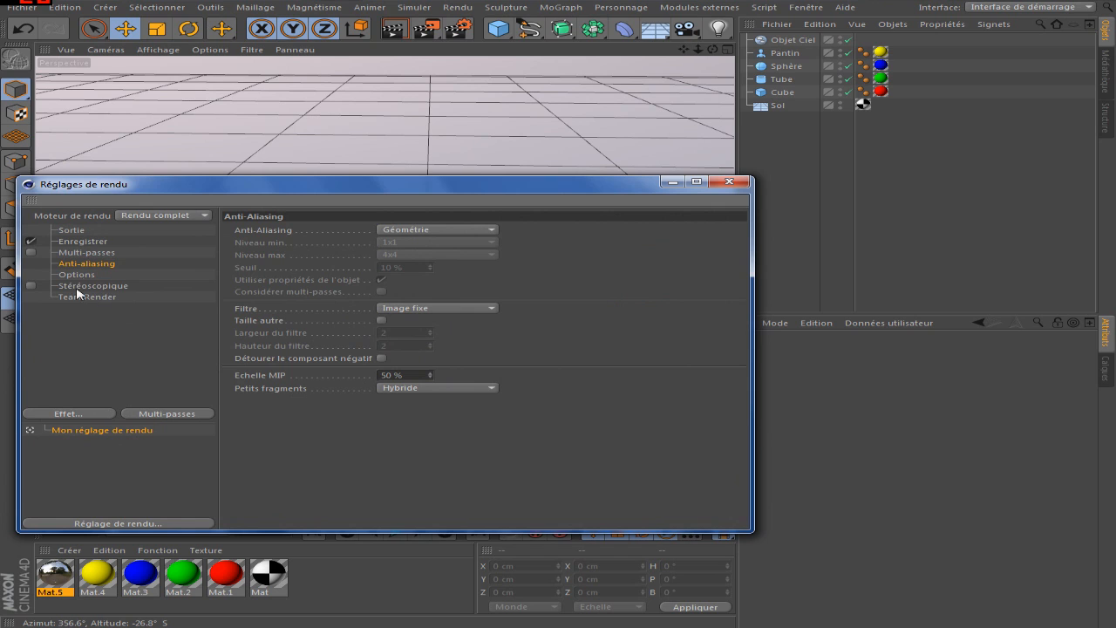
click(68, 414)
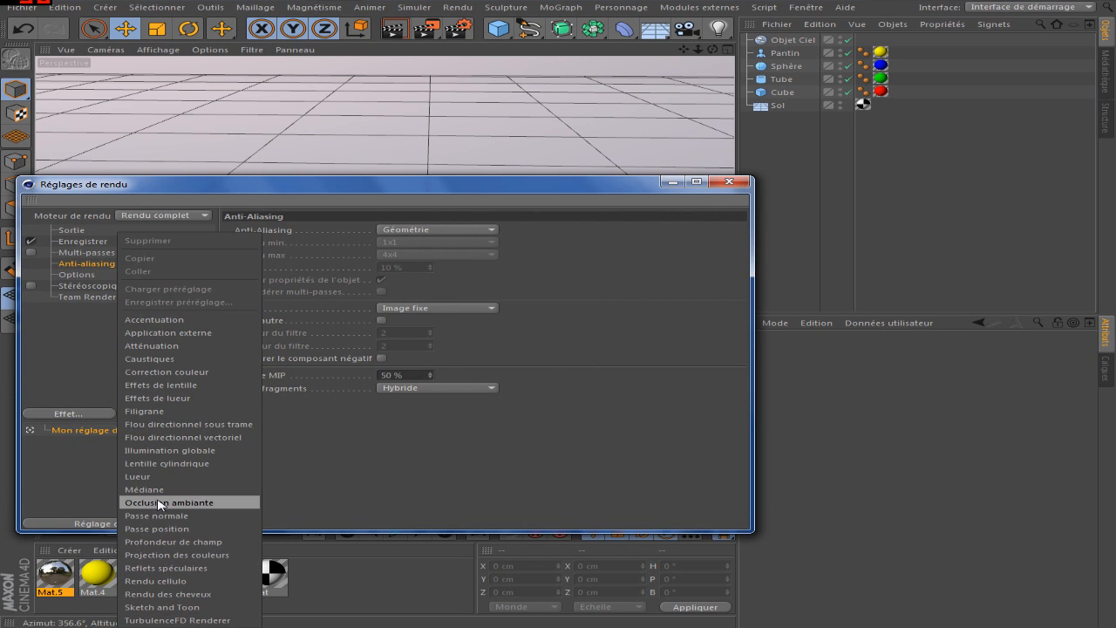
click(82, 369)
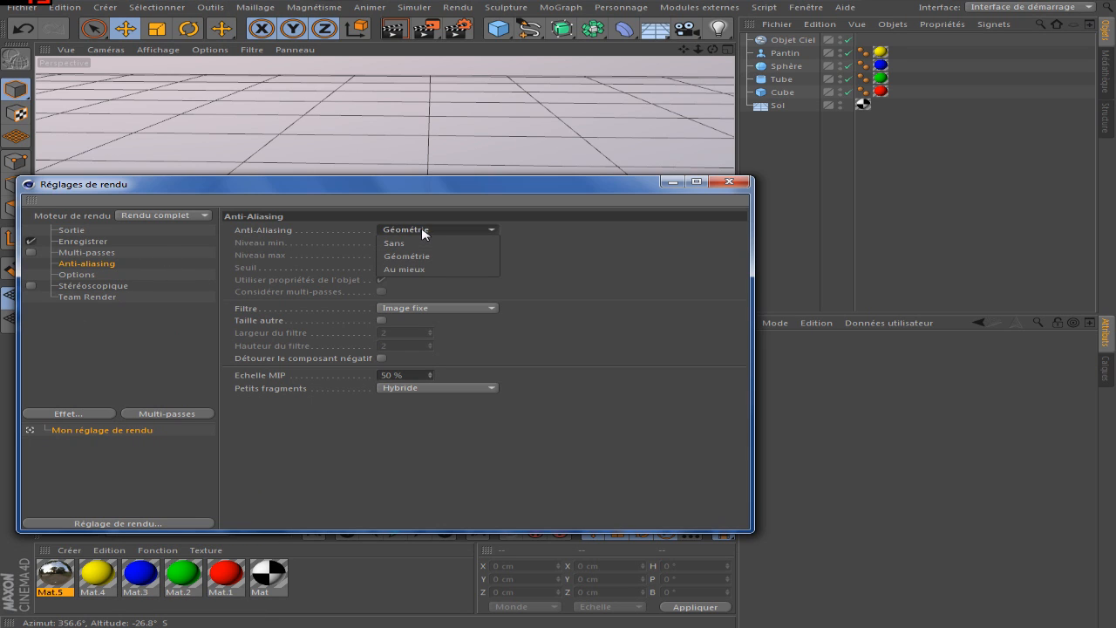
click(405, 268)
click(424, 253)
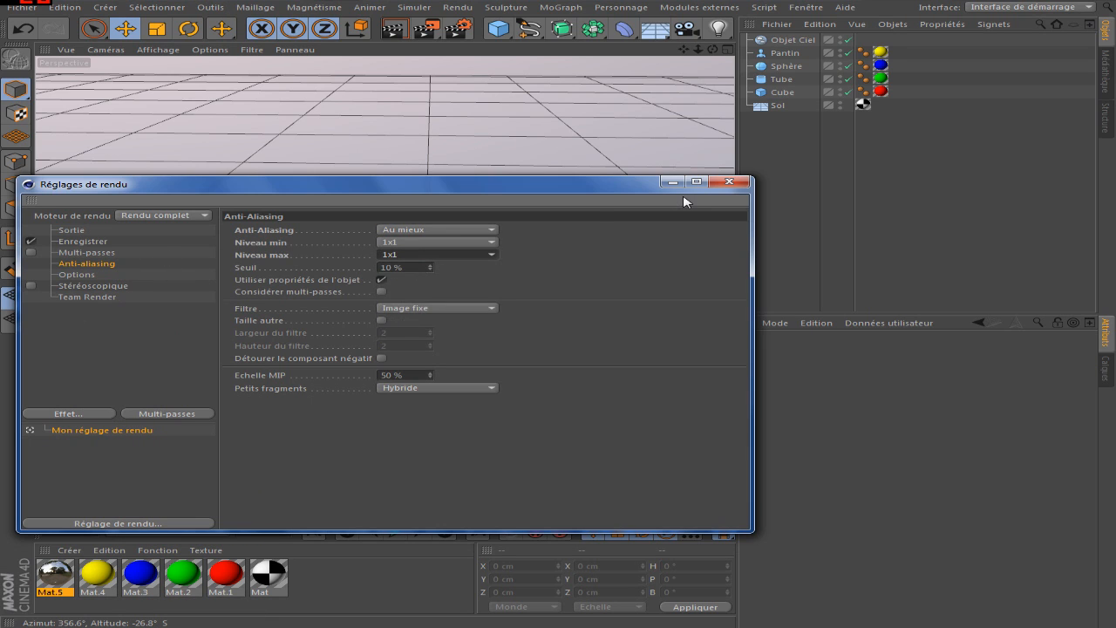
click(729, 182)
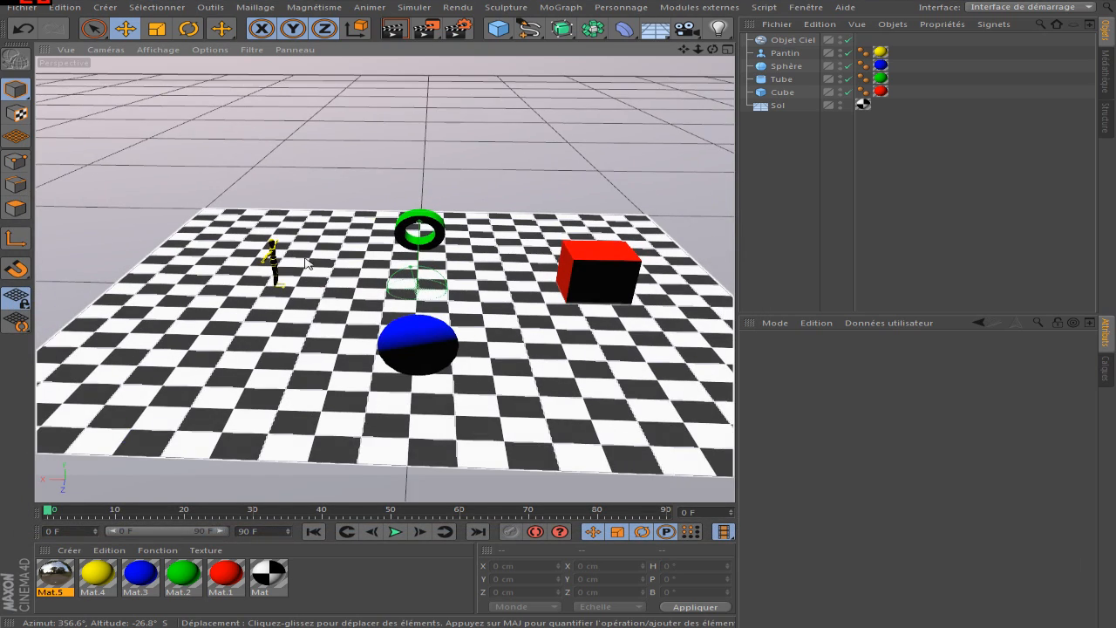
- Add a sphere at the centre of the floor and raise it to about 138 cm in Y
scroll(307, 261, down, 3)
scroll(344, 230, up, 3)
scroll(383, 358, up, 2)
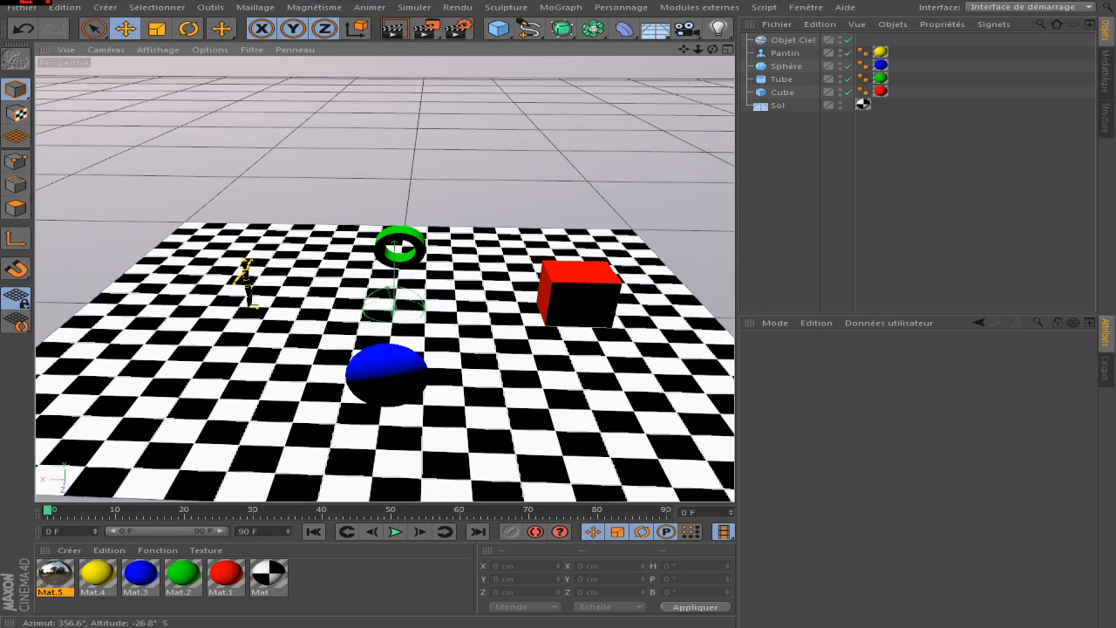
click(498, 28)
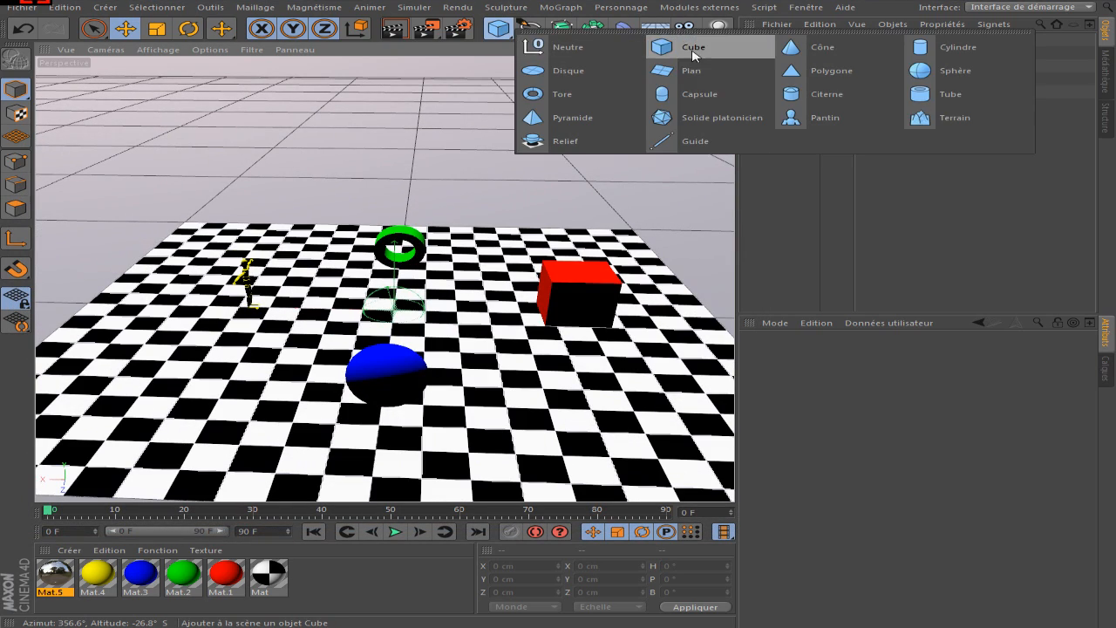
click(926, 73)
scroll(455, 252, up, 5)
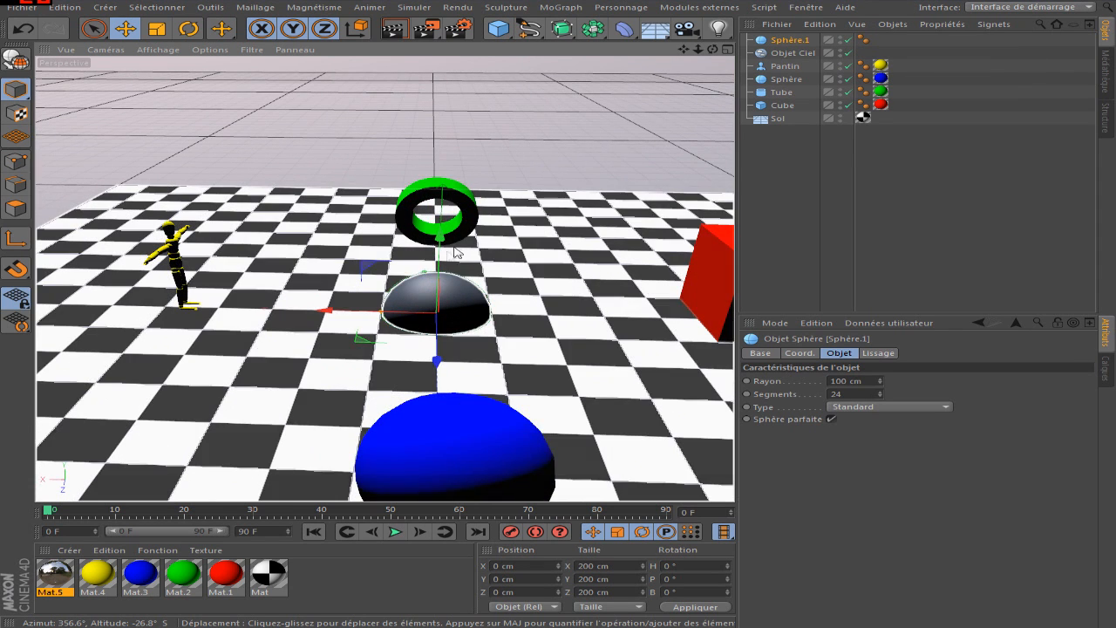
drag(440, 260, 427, 212)
alt+drag(463, 308, 436, 199)
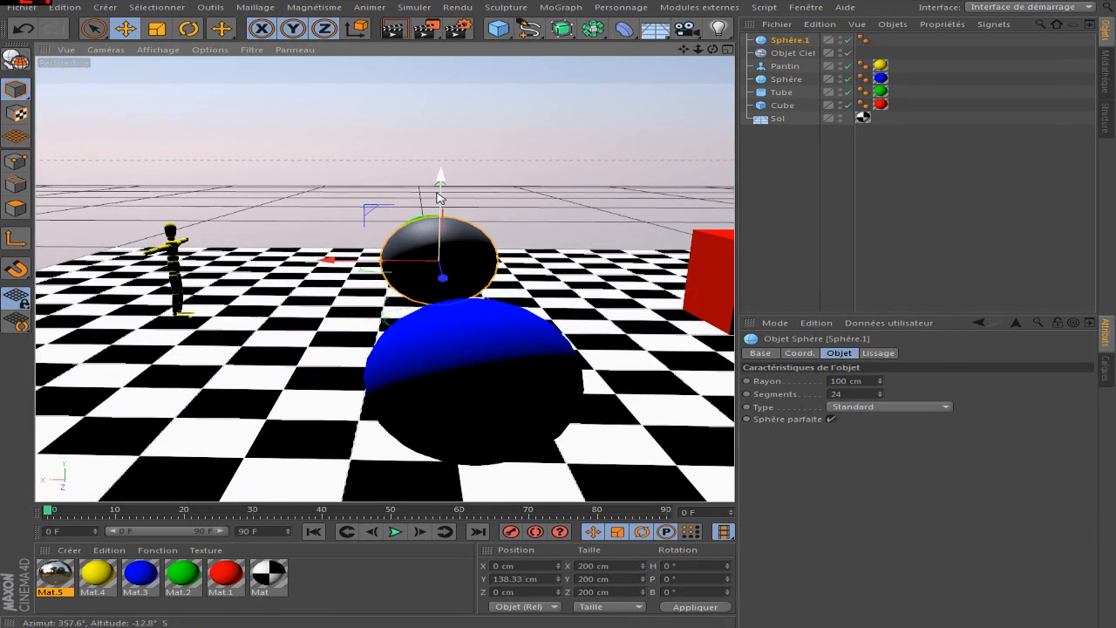
- Scale the new sphere down to about 124 cm in diameter and render the view to check its shadow
key(t)
drag(436, 196, 288, 185)
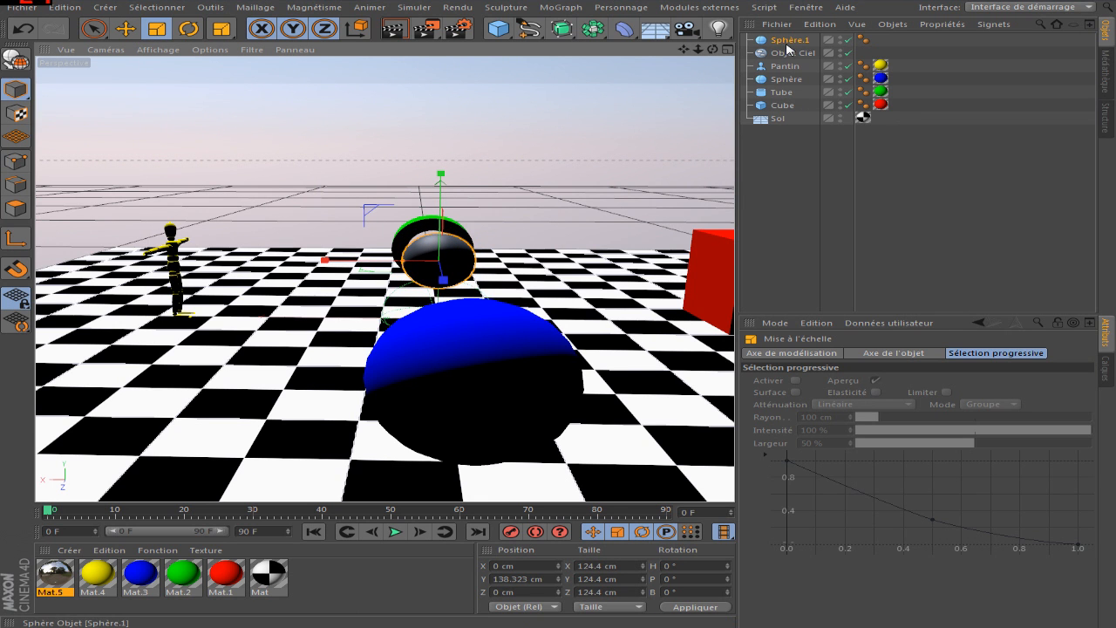
alt+drag(469, 162, 484, 257)
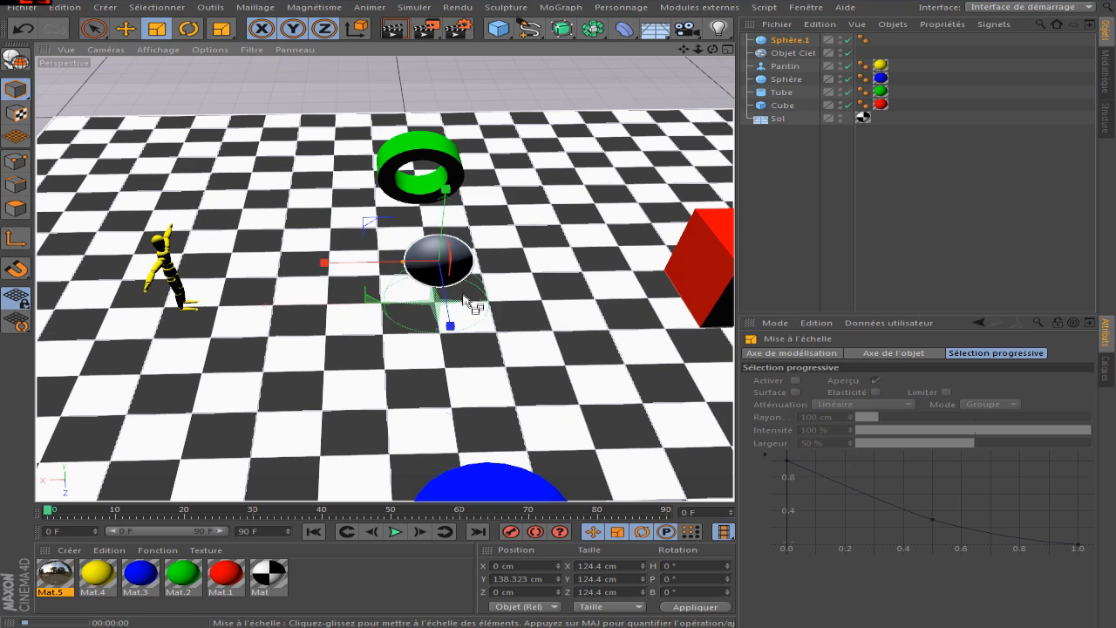
key(ctrl+r)
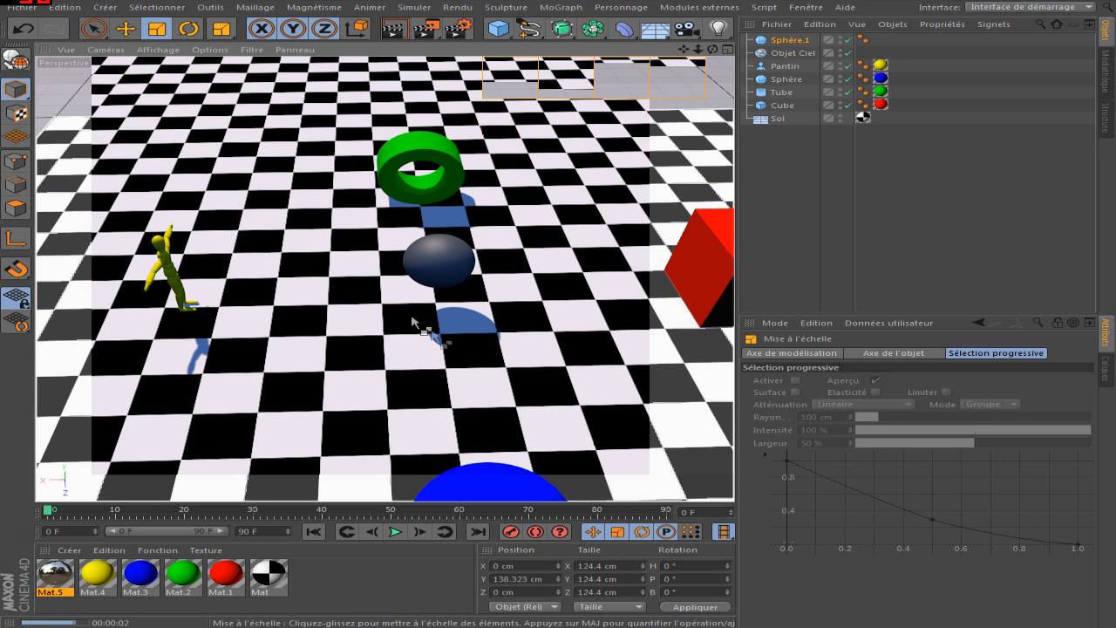
right_click(792, 41)
mouse_move(837, 45)
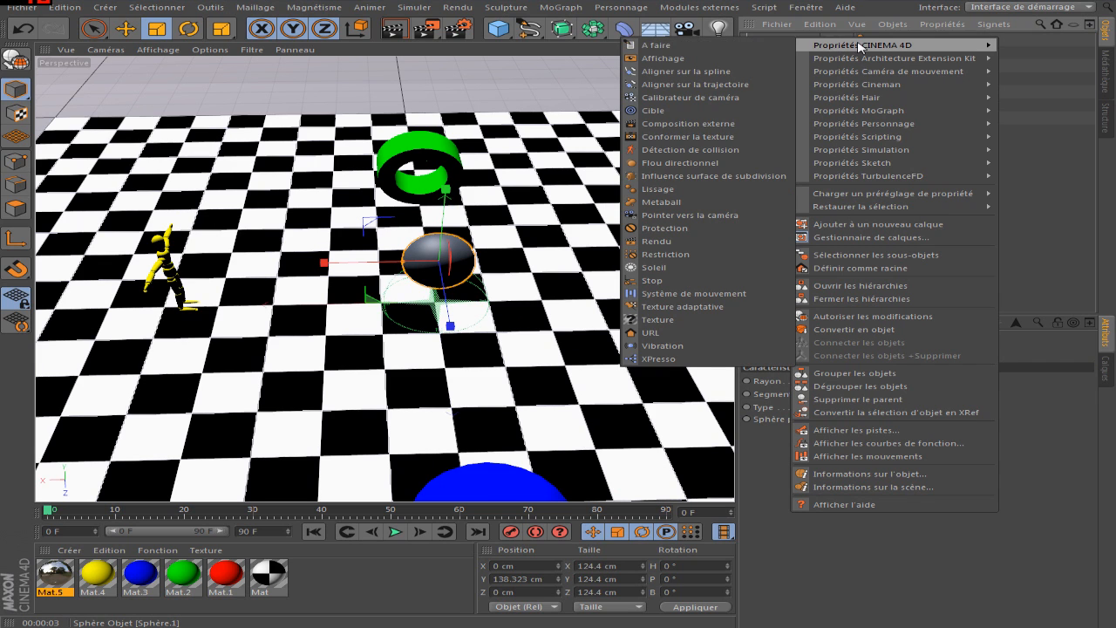
click(789, 42)
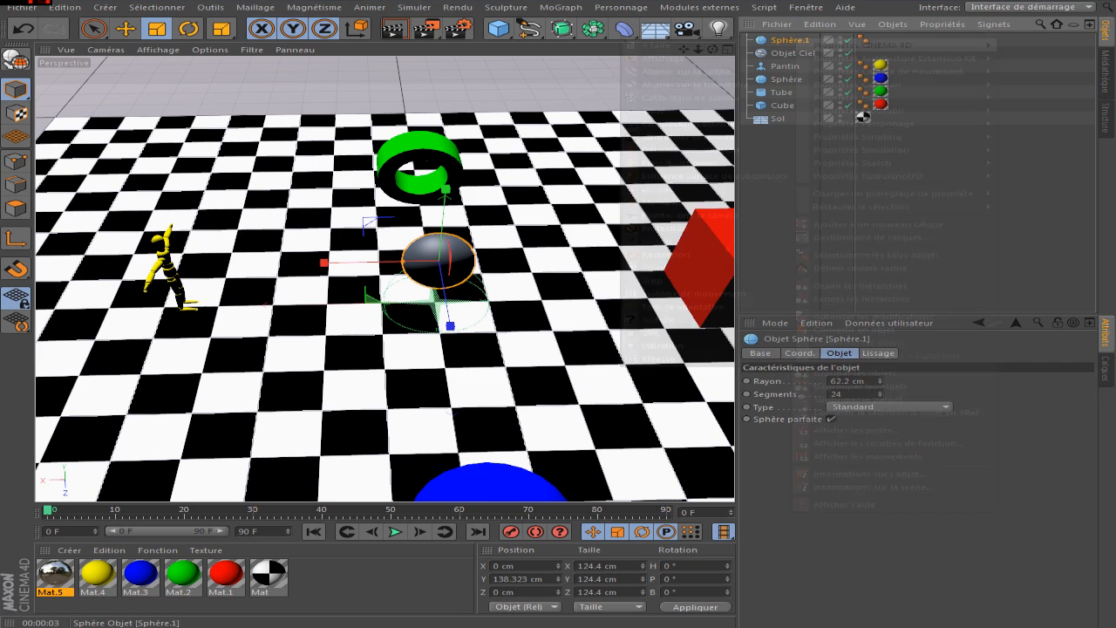
- Add a Rendu tag to the new sphere with Ombres portées disabled, and render the view
right_click(792, 44)
mouse_move(829, 49)
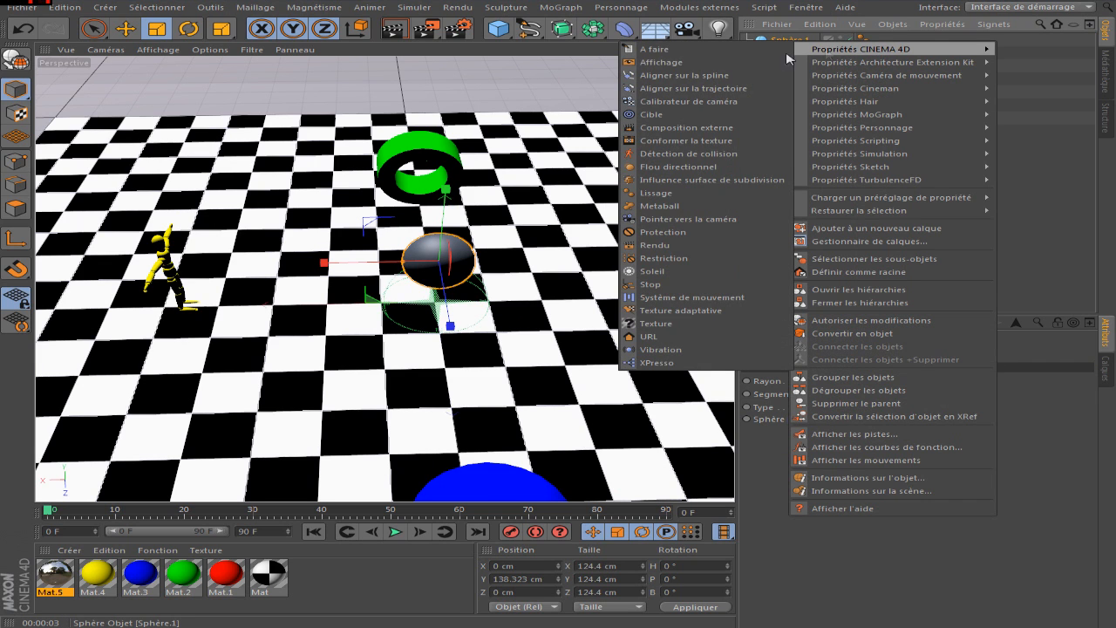
click(656, 252)
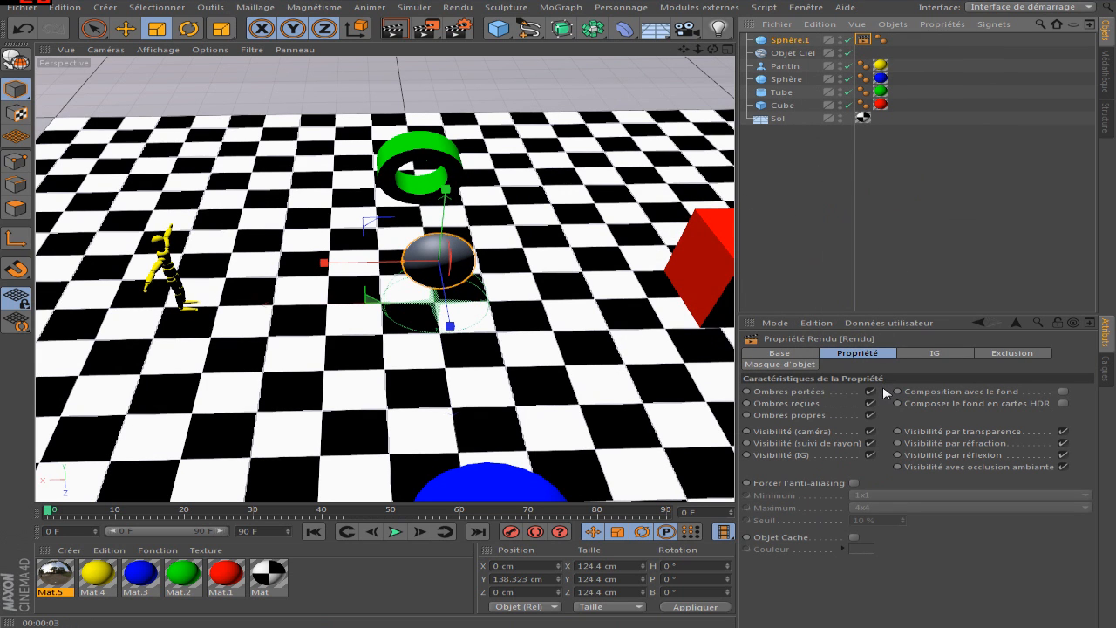
click(871, 392)
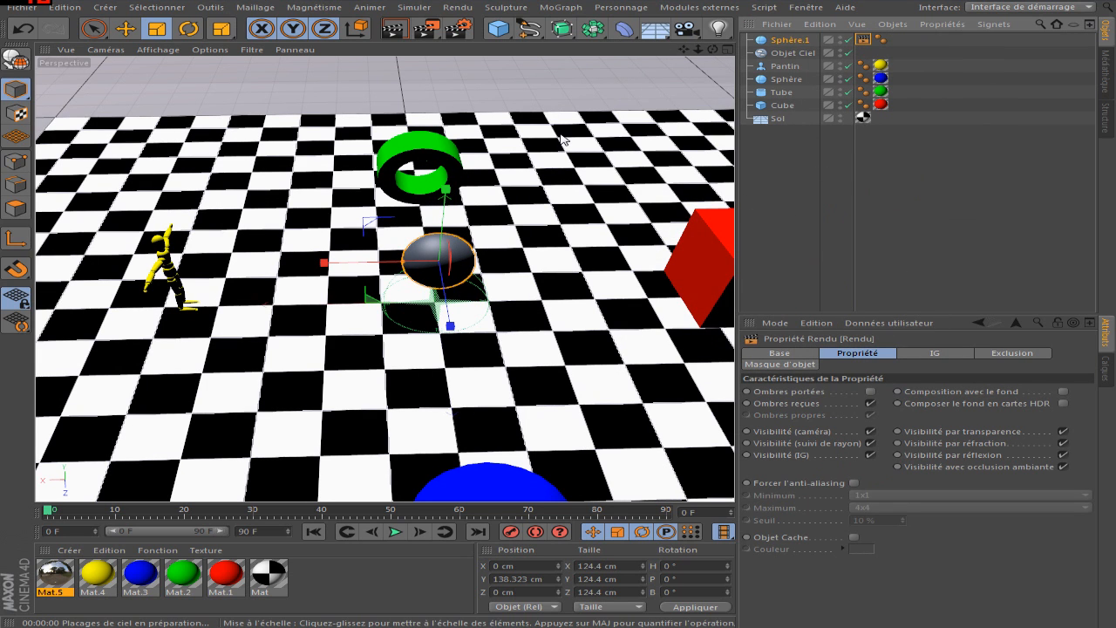
key(ctrl+r)
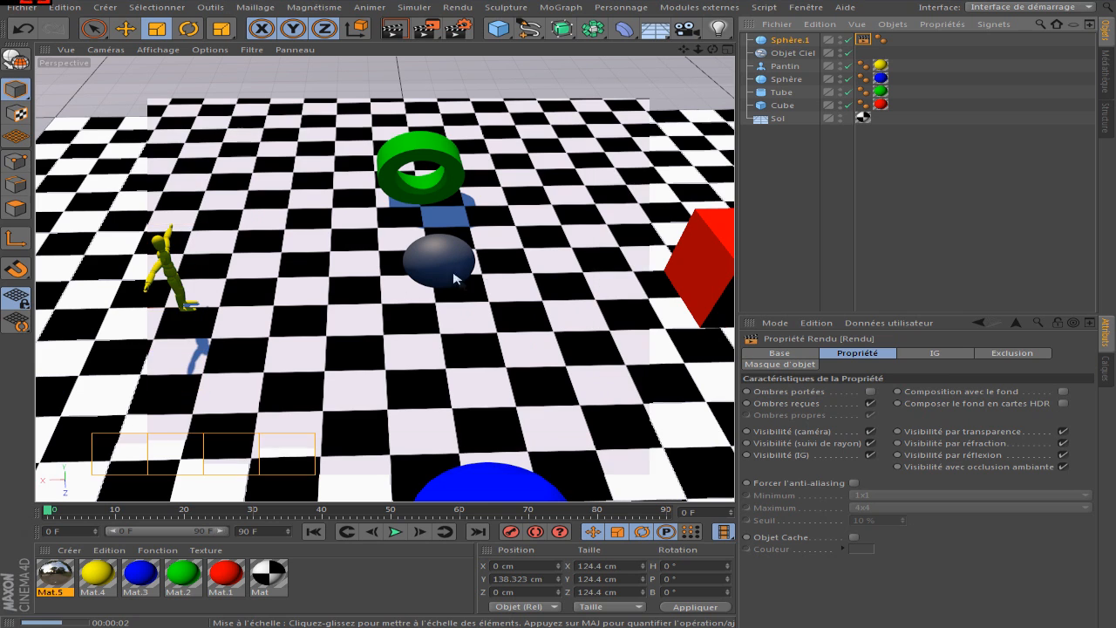
- Switch off Visibilité par réflexion in the sphere's Rendu tag, and switch it back on
scroll(668, 220, down, 1)
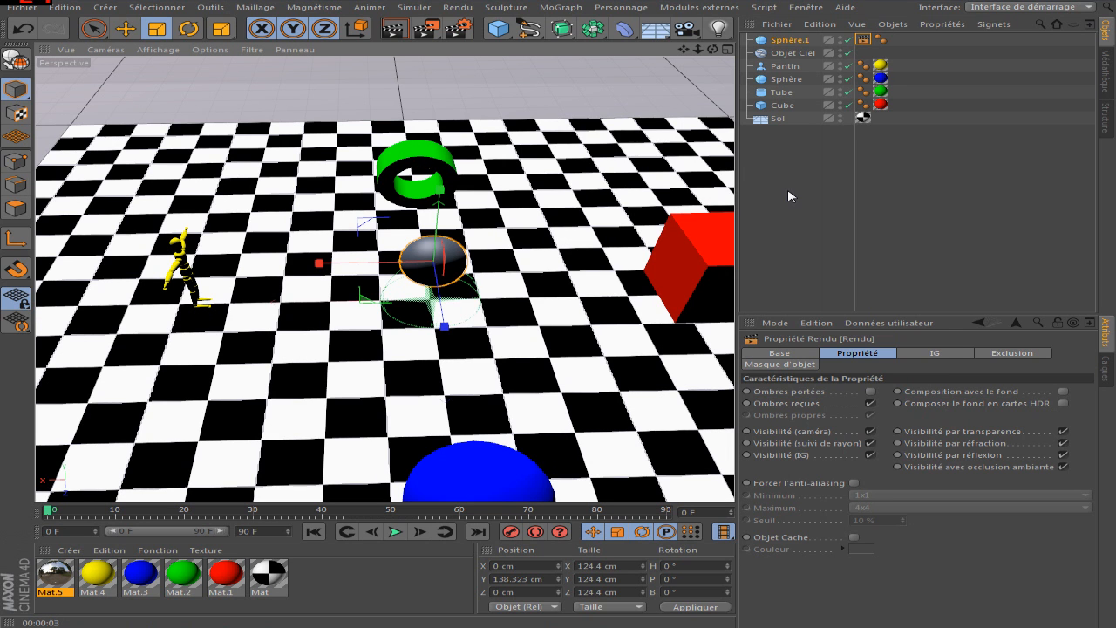
click(1063, 431)
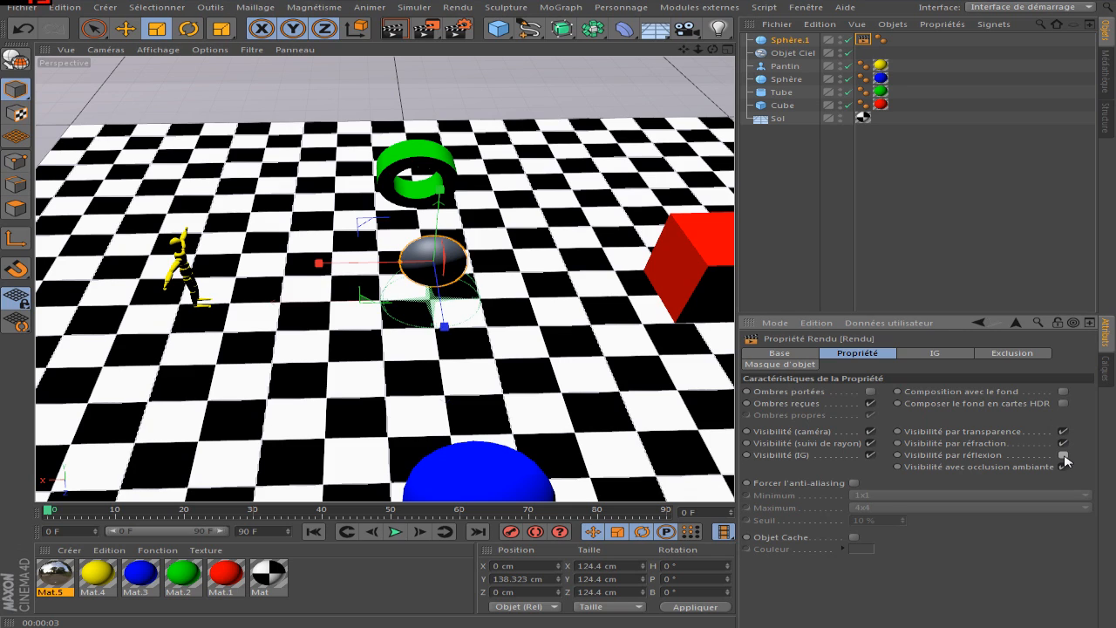
click(1063, 454)
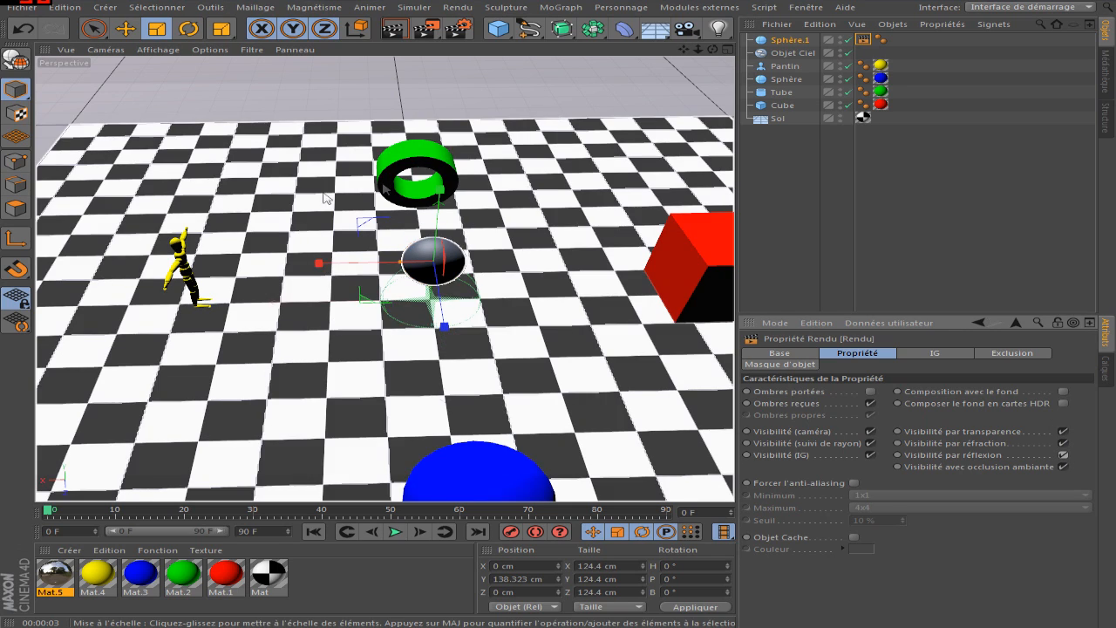
- Delete the existing reflective material Mat.5 from the material list
scroll(449, 261, down, 2)
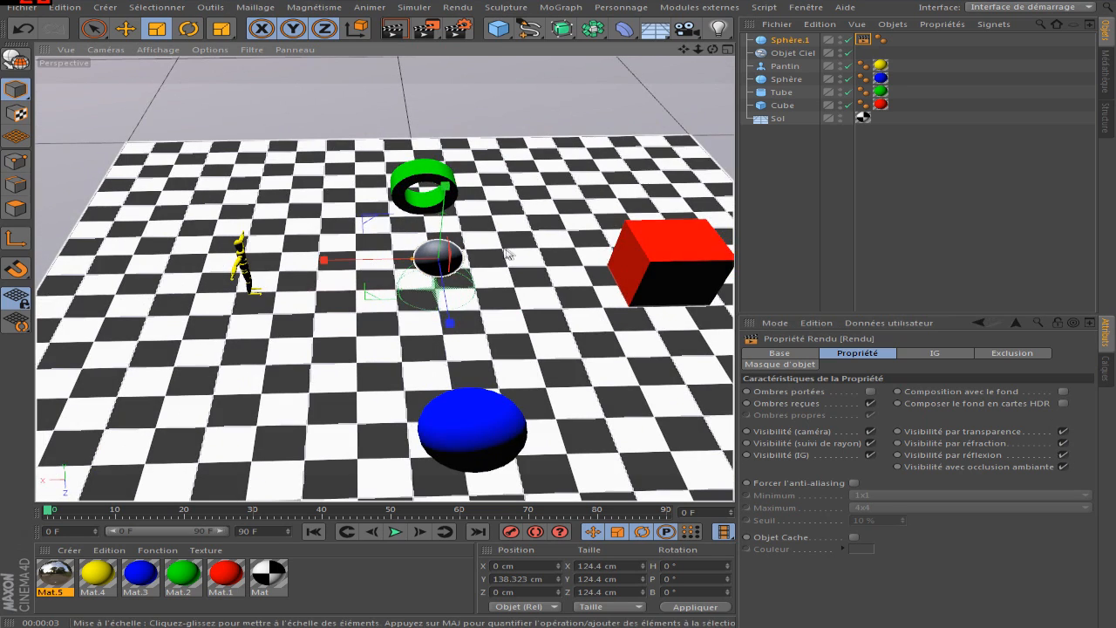
scroll(506, 253, up, 1)
key(Delete)
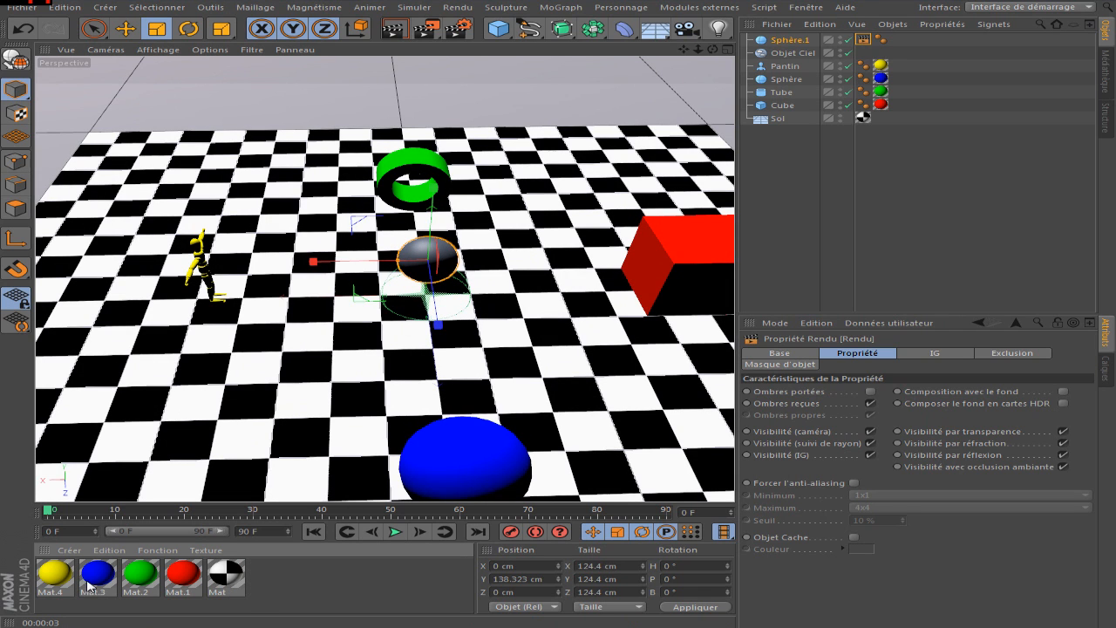
- Create a new material with the Couleur and Spécularité channels disabled and the Réflexion channel enabled
double_click(364, 580)
double_click(68, 573)
click(341, 259)
click(350, 212)
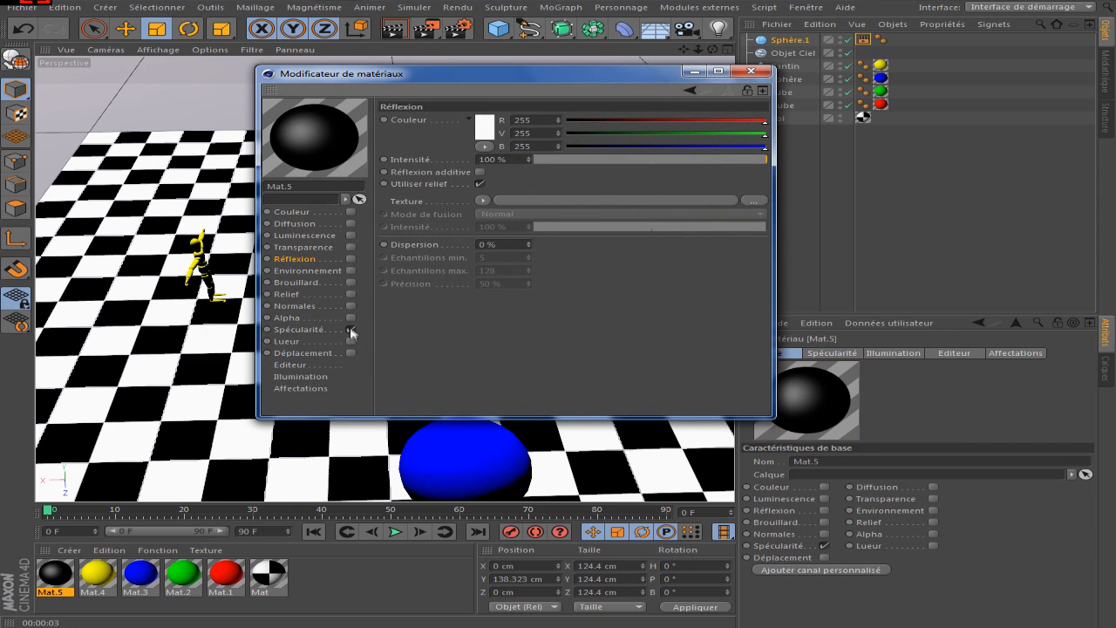
click(350, 330)
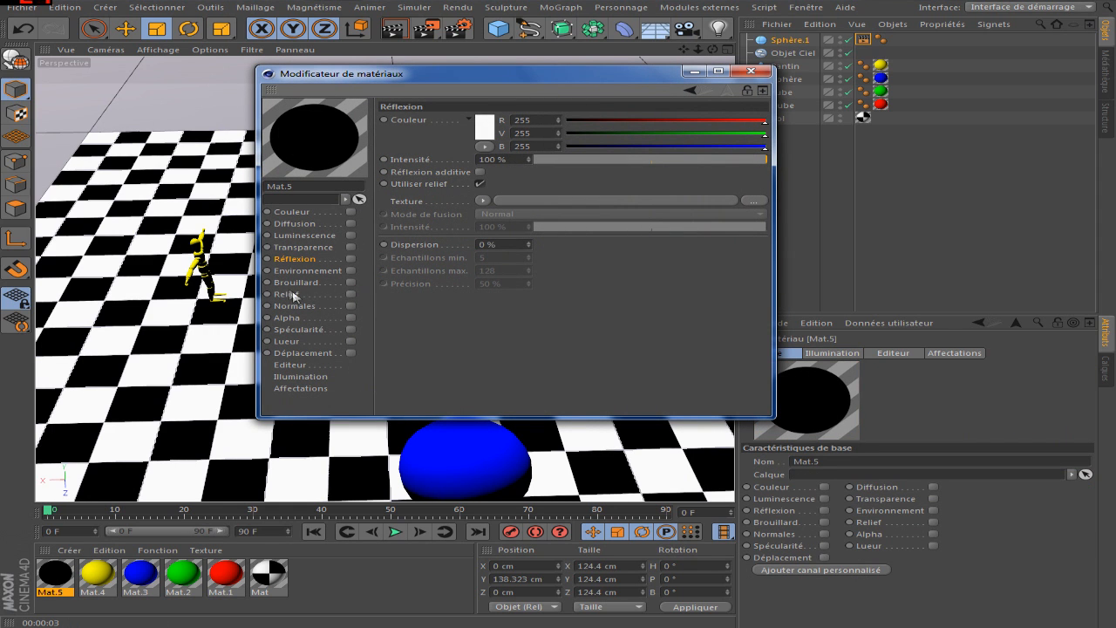
click(351, 259)
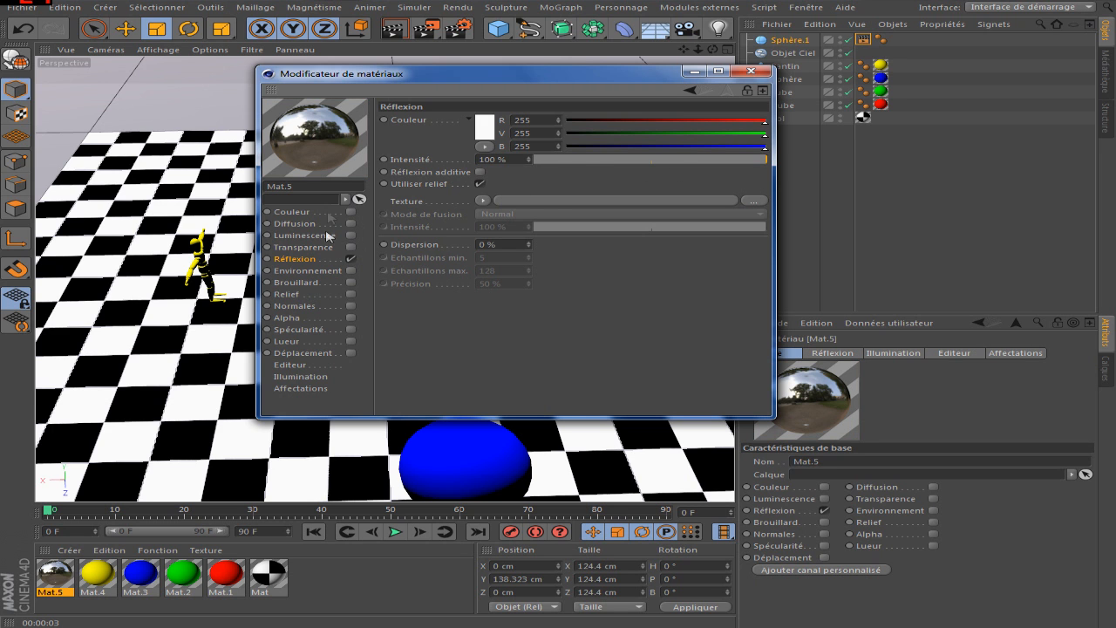
click(750, 71)
- Apply the new reflective material to the raised sphere and render the view
drag(59, 576, 787, 40)
scroll(186, 313, down, 2)
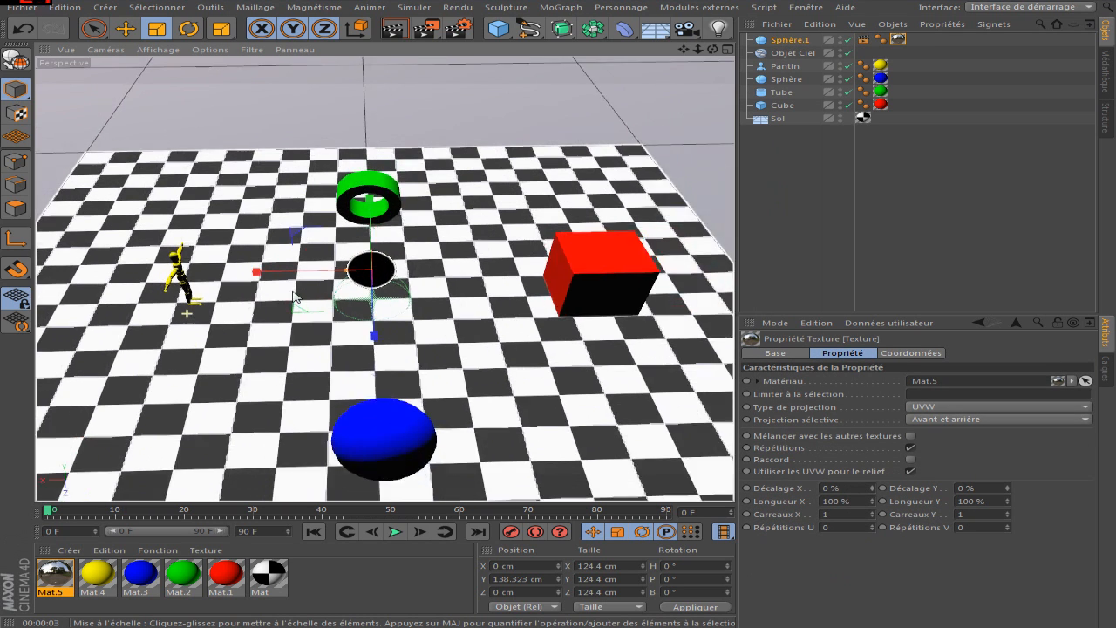
scroll(261, 295, up, 3)
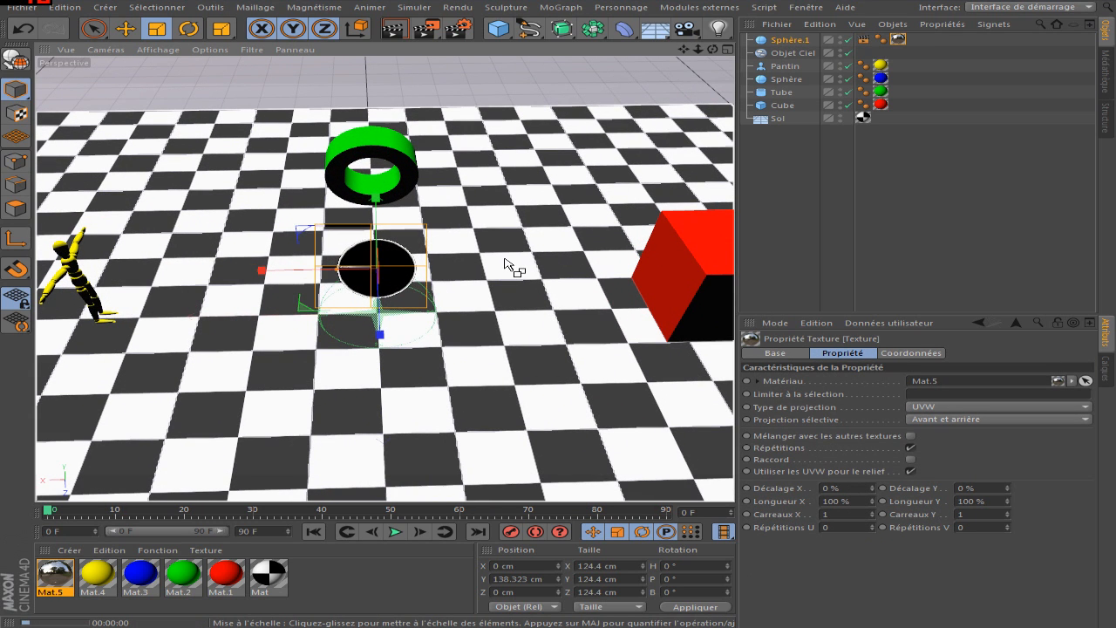
key(ctrl+r)
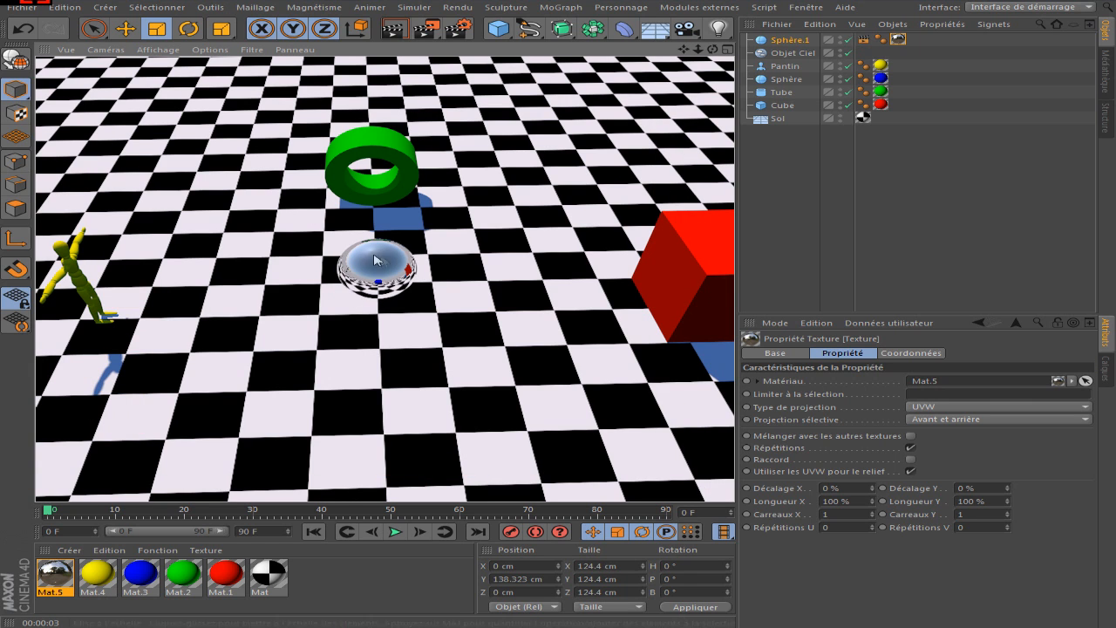
- Add a Conformer la texture tag to the raised sphere
scroll(422, 271, down, 3)
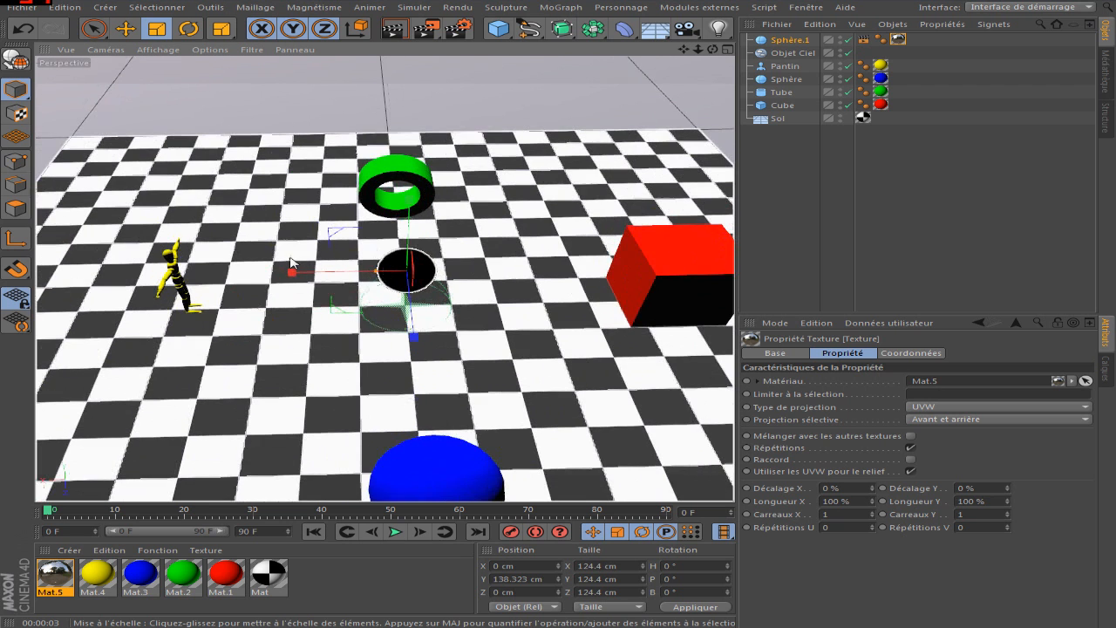
right_click(788, 42)
mouse_move(837, 48)
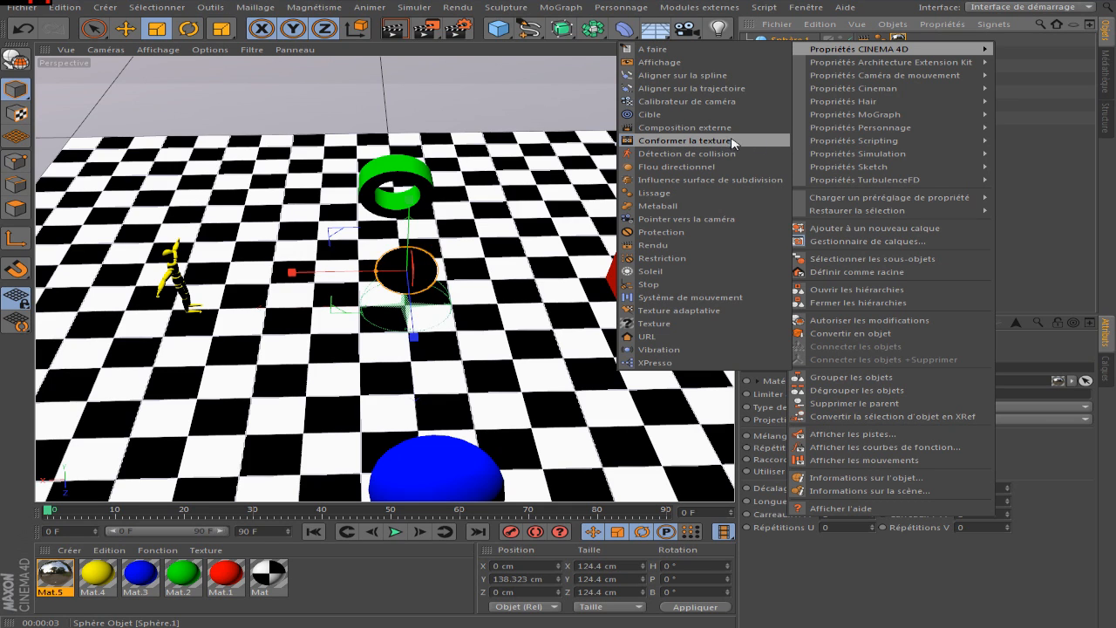
click(682, 142)
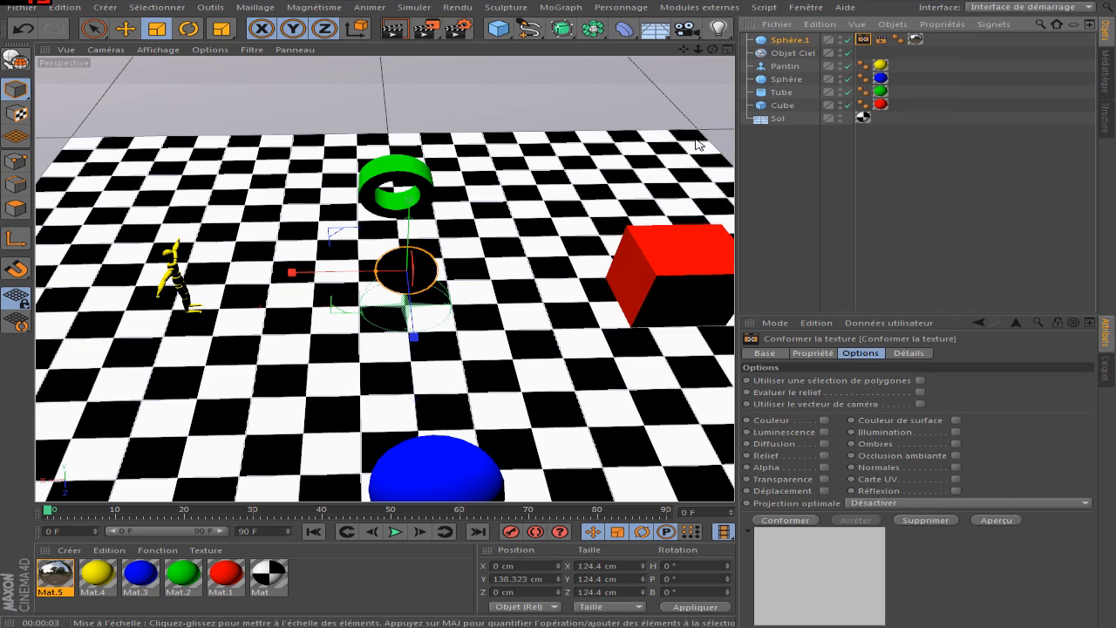
- Set the tag's output file to "image" in the images folder, with JPEG as the format
click(803, 353)
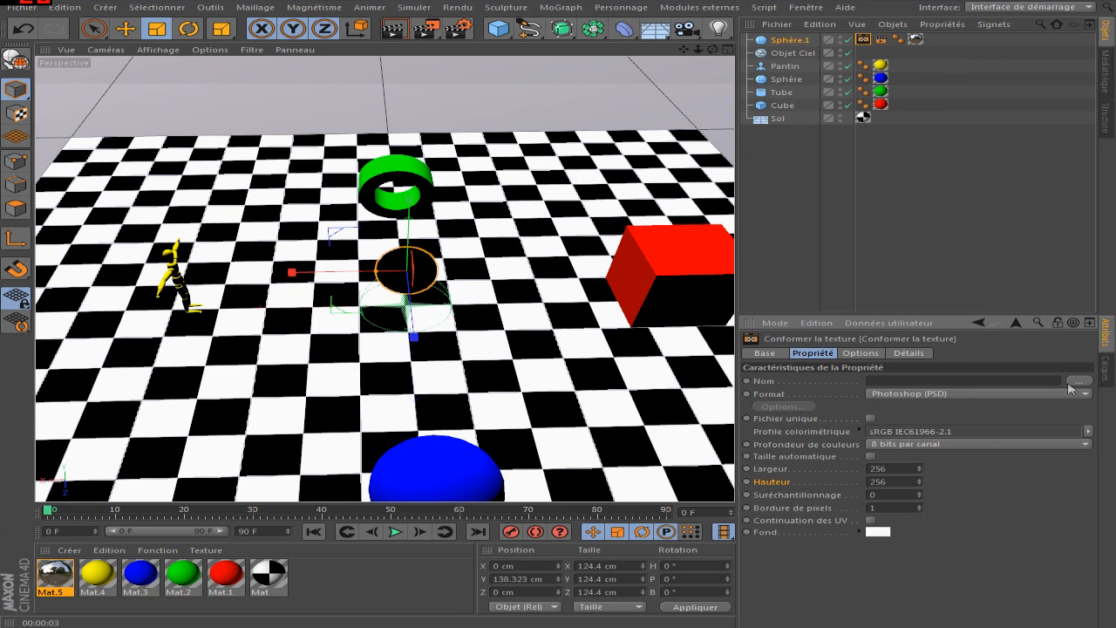
click(1079, 382)
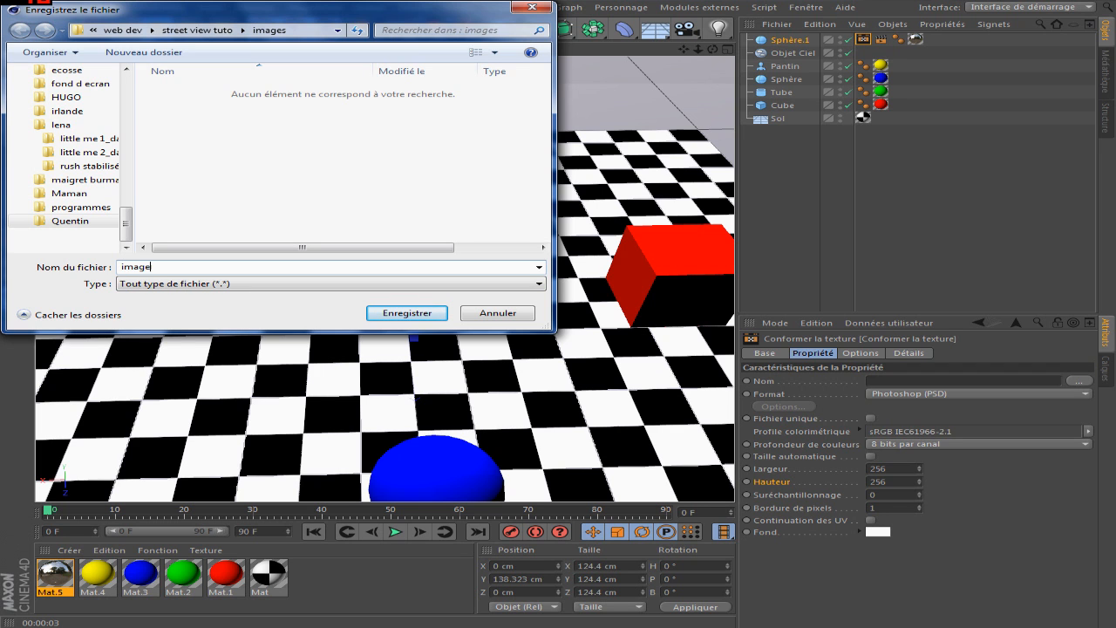
click(419, 312)
click(944, 394)
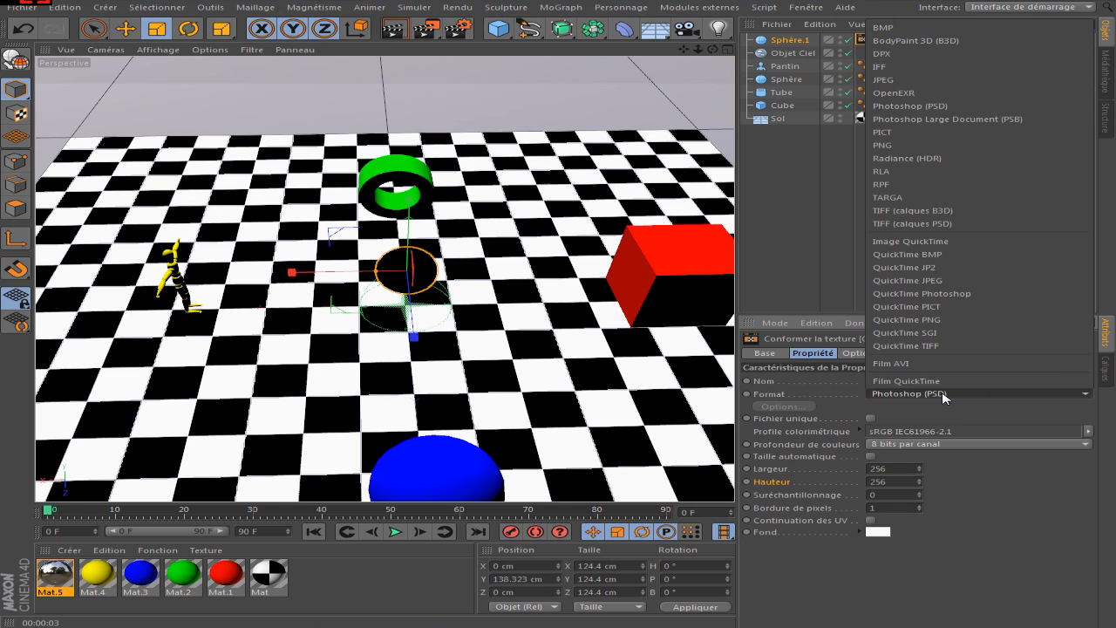
click(909, 81)
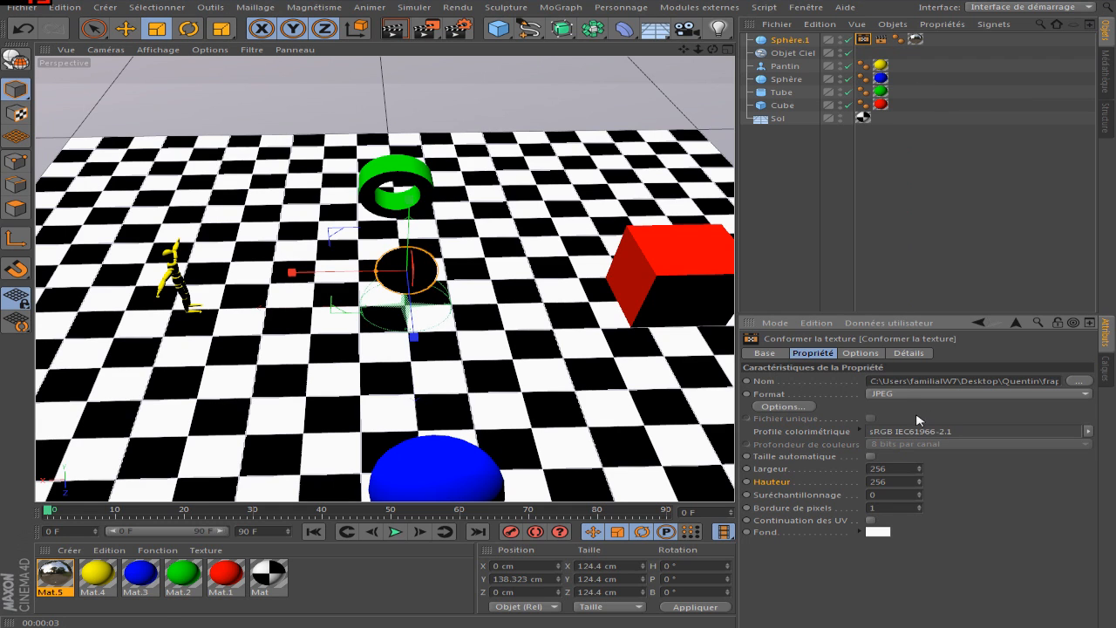
- Set the baked texture size to a Largeur of 4000 and a Hauteur of 2000
click(785, 407)
click(784, 438)
click(795, 54)
click(791, 39)
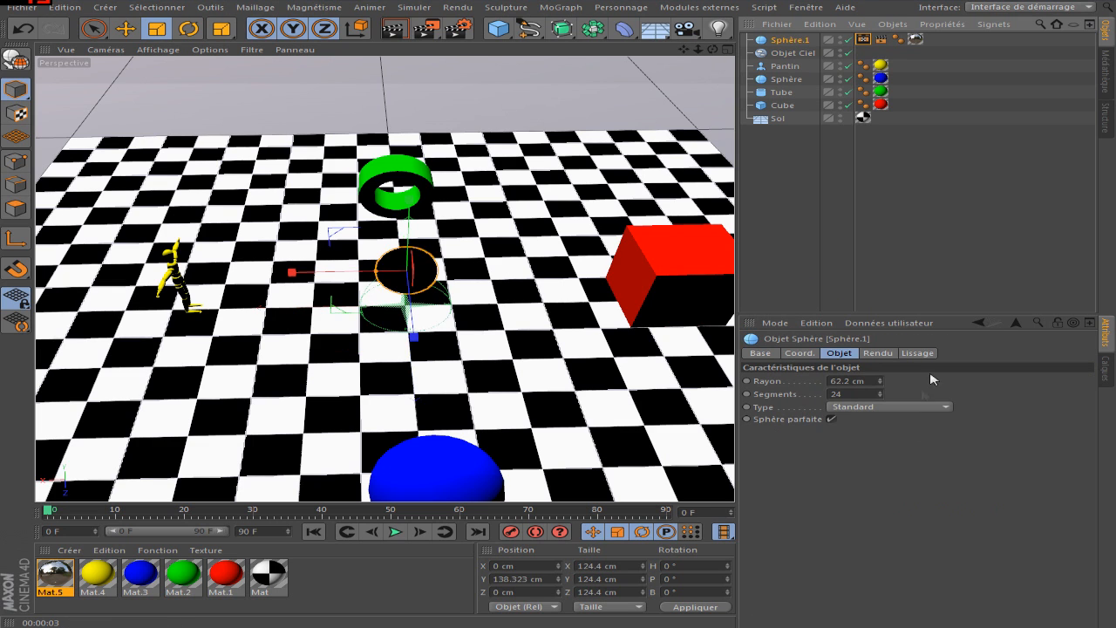
click(864, 40)
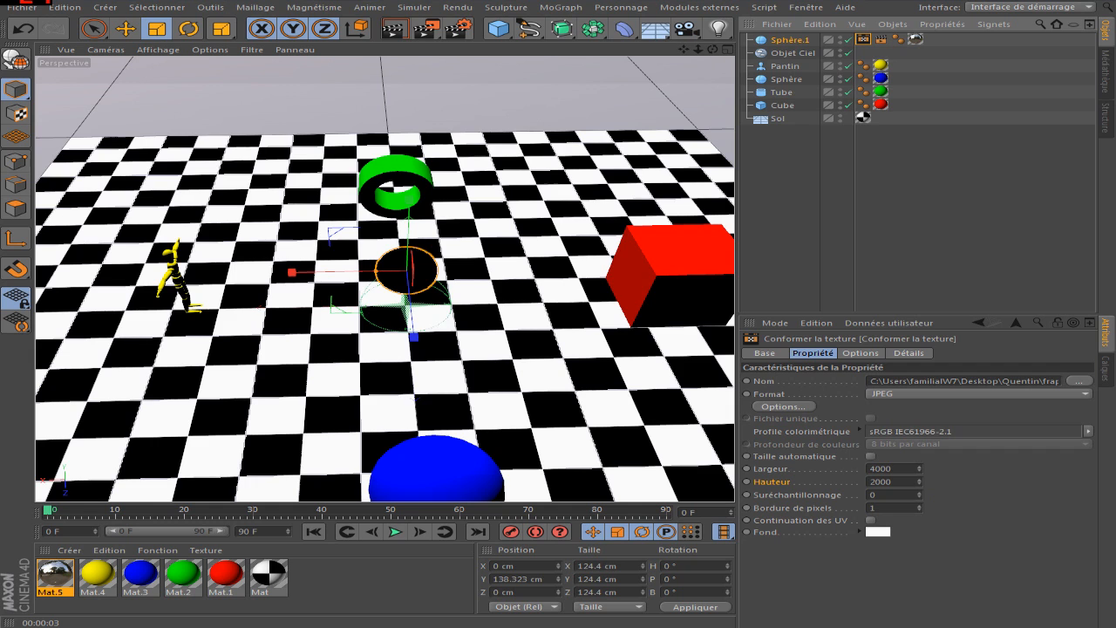
- Enable only the Réflexion channel for the texture bake and bake the sphere's texture
click(860, 354)
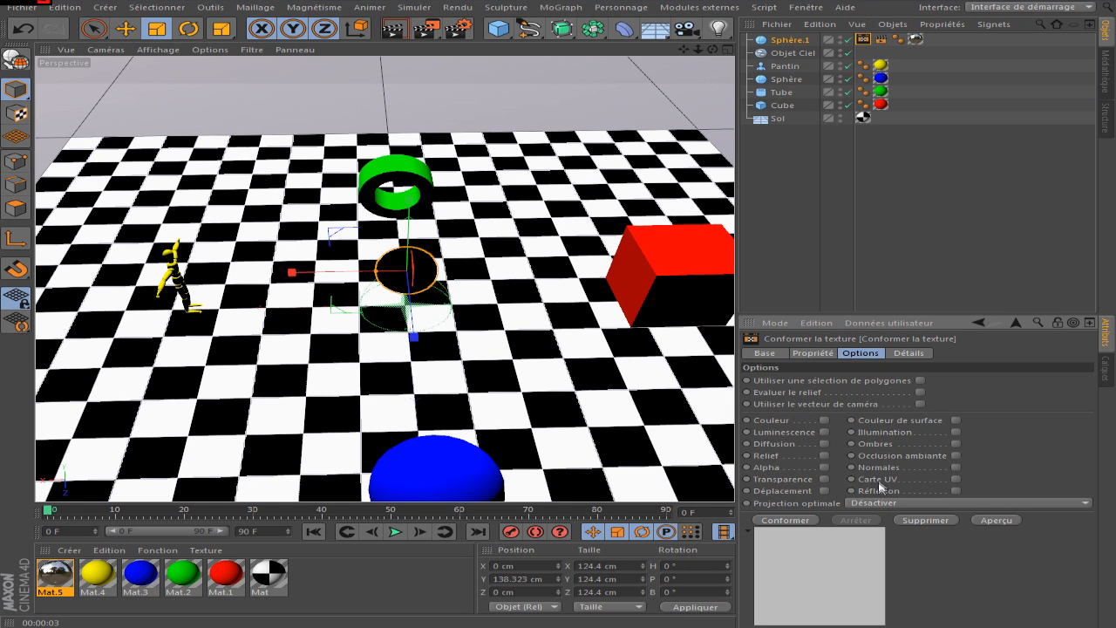
click(955, 491)
click(910, 352)
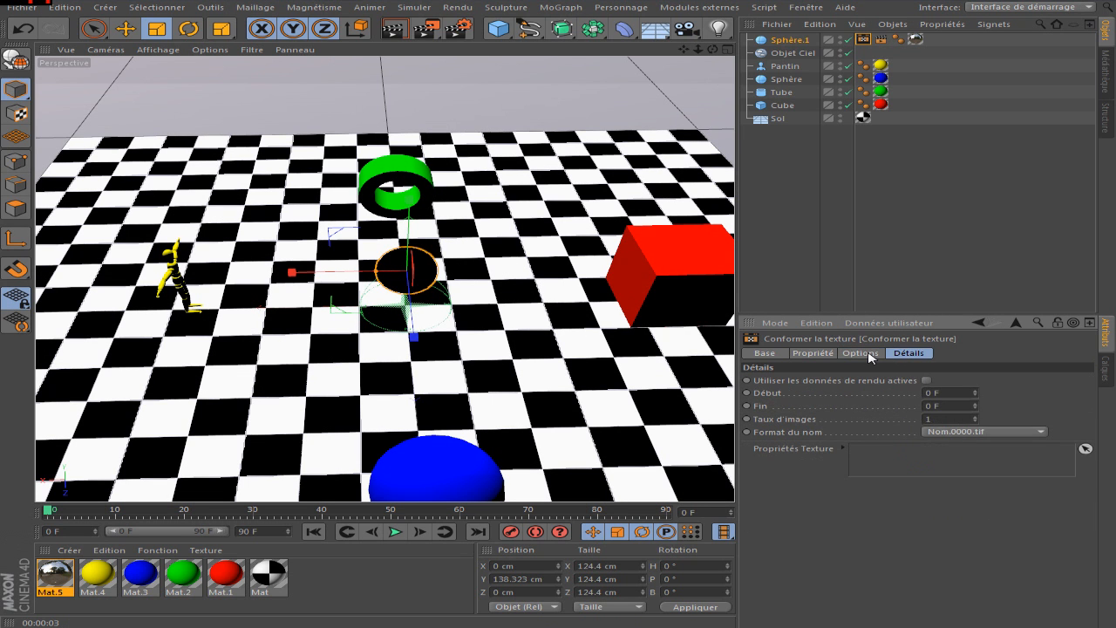
click(860, 353)
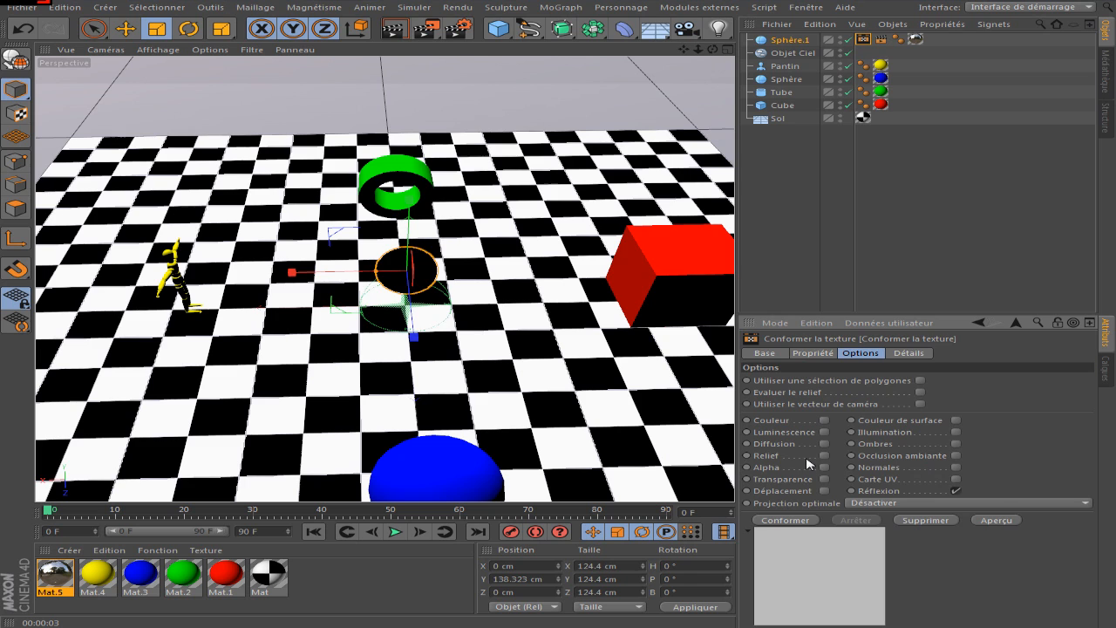
click(785, 521)
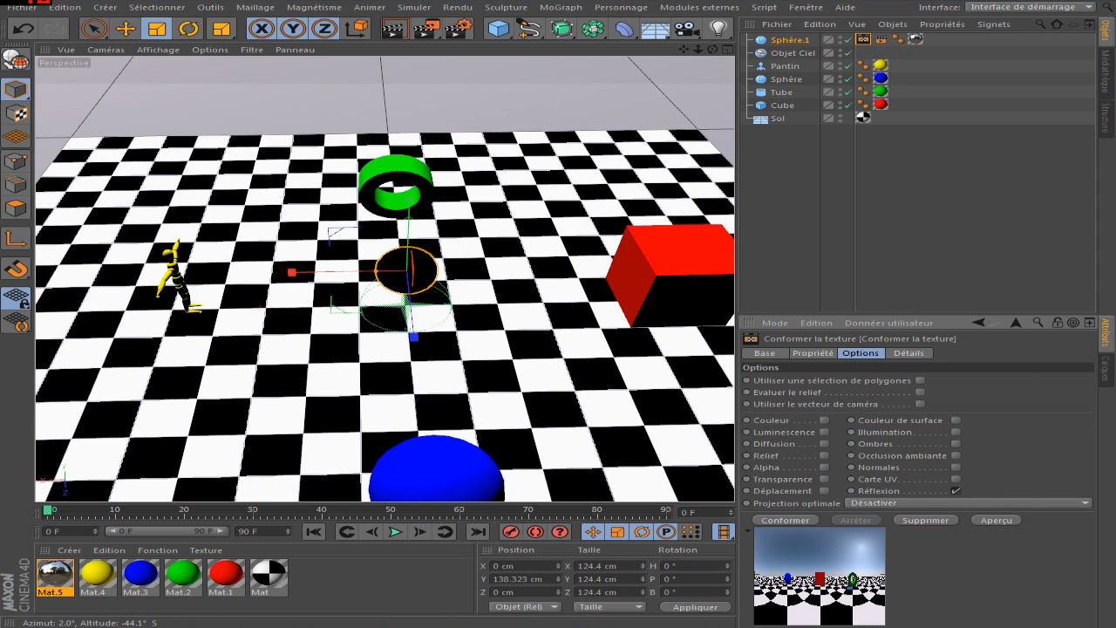
- Switch to the images folder, view the baked imageRéflexion.jpg, and return to the scene
key(alt+Tab)
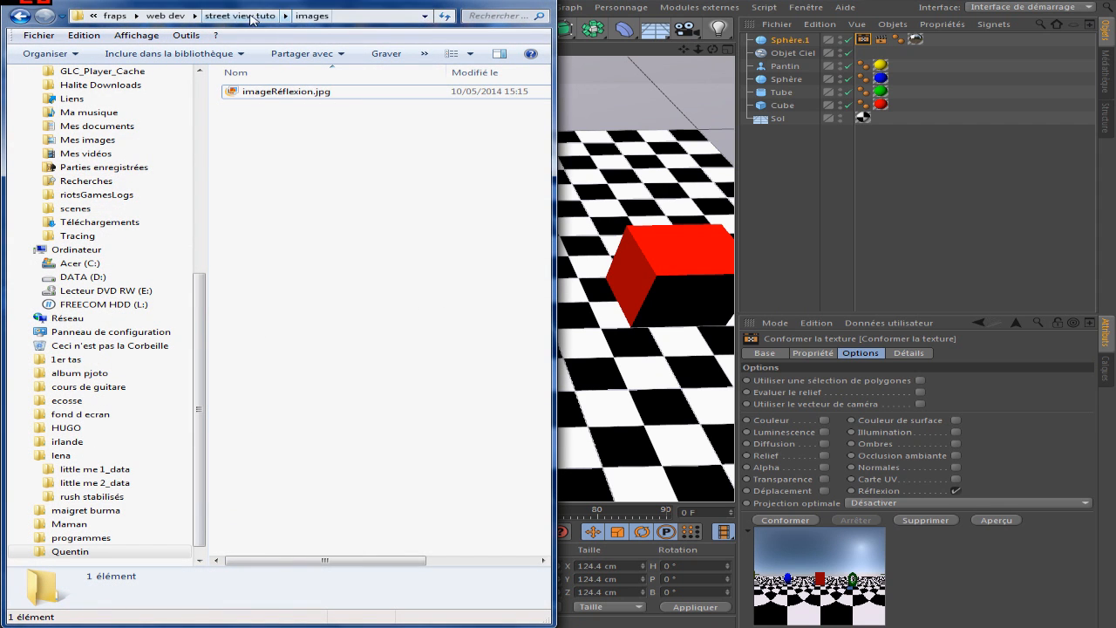
double_click(310, 93)
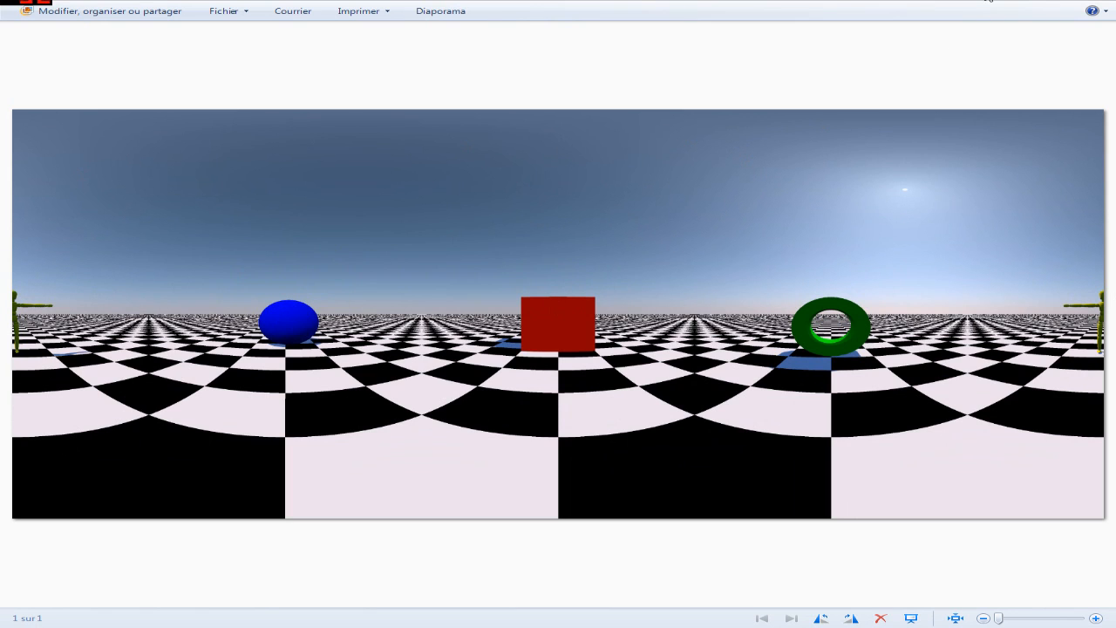
key(alt+F4)
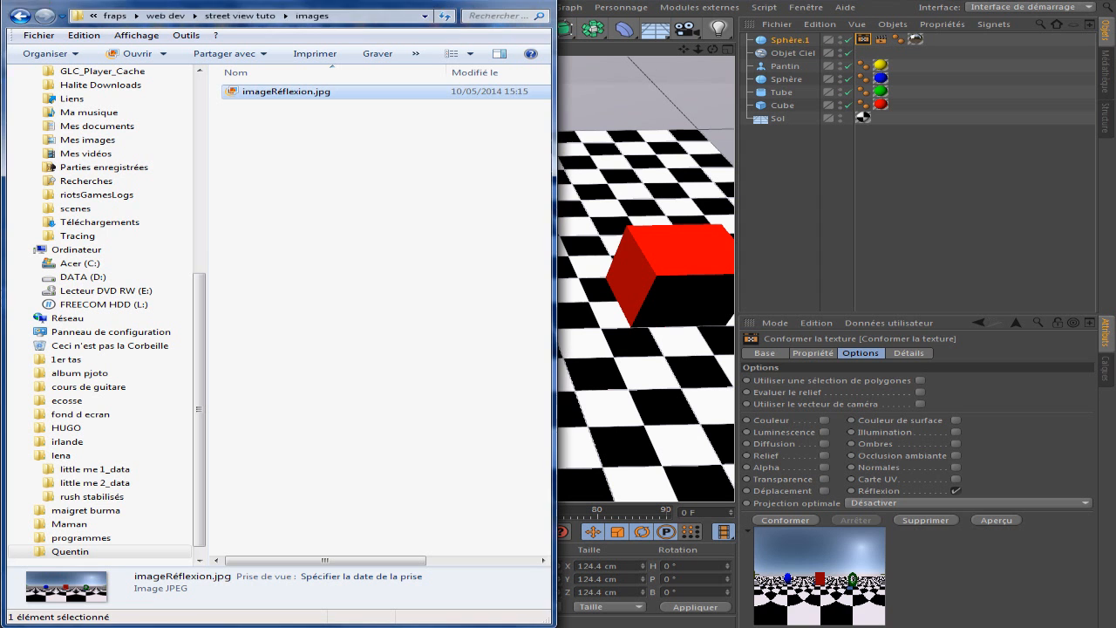
click(542, 3)
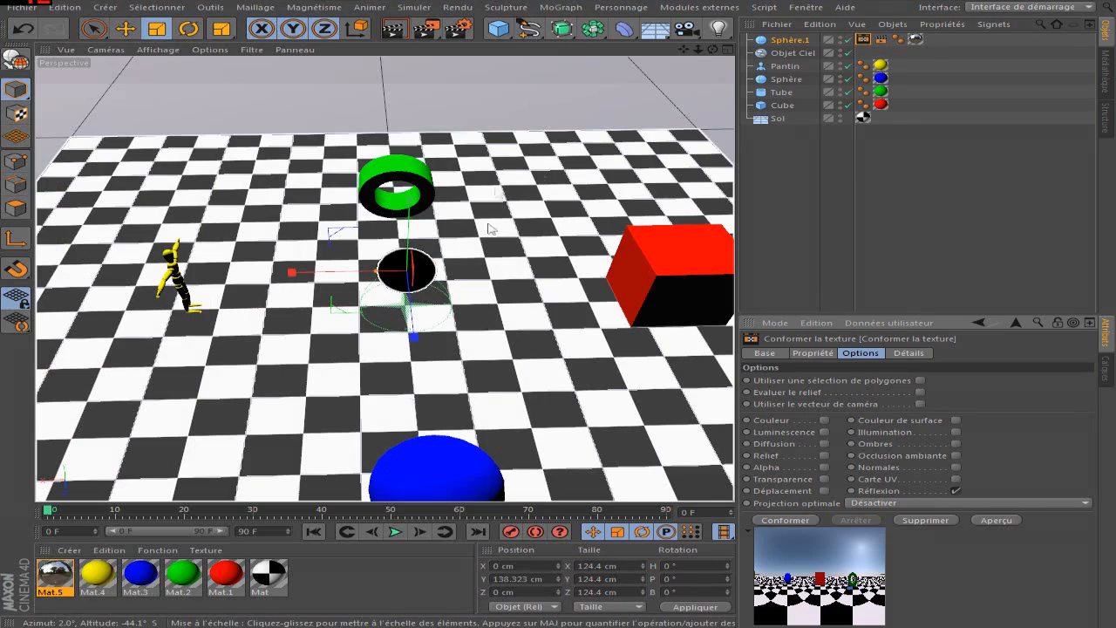
scroll(491, 347, down, 1)
scroll(429, 336, down, 4)
scroll(405, 244, up, 3)
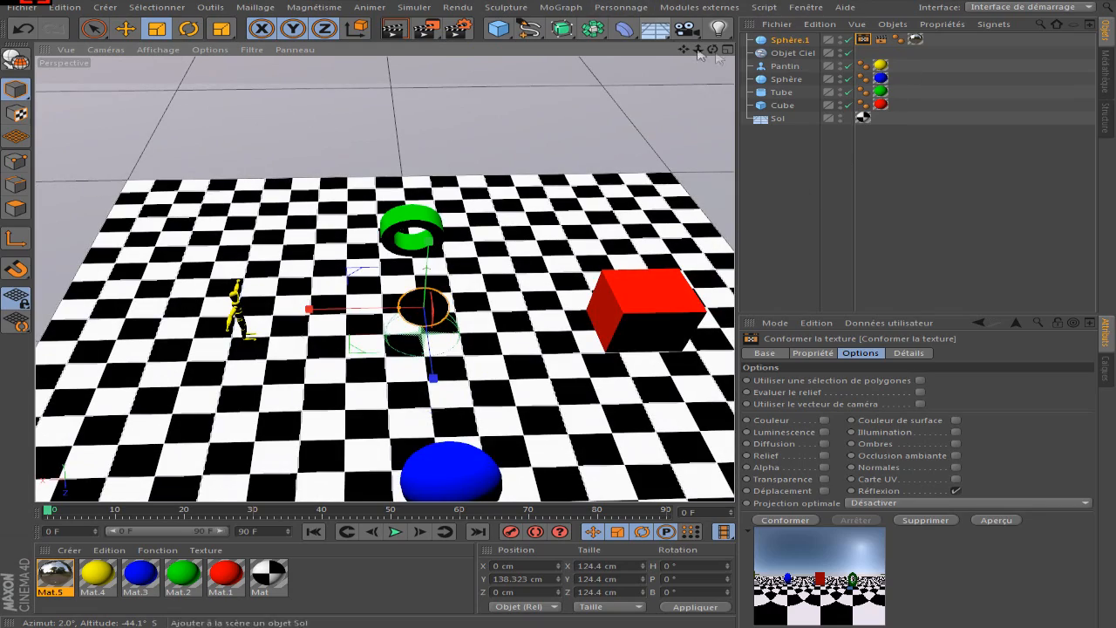
scroll(445, 332, up, 4)
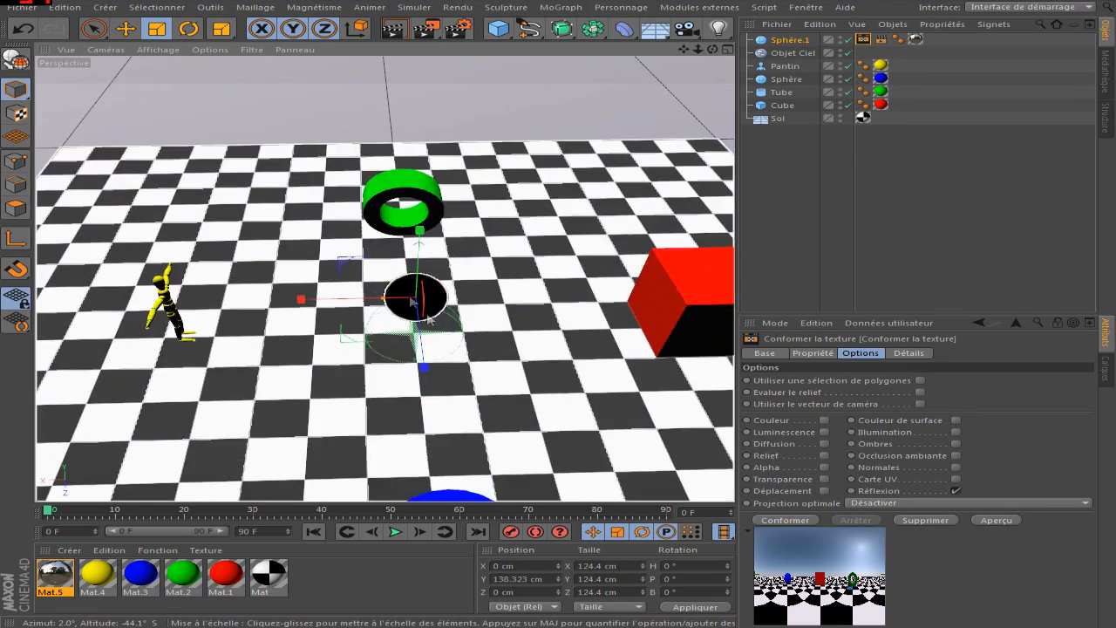
scroll(411, 120, down, 3)
scroll(345, 130, down, 2)
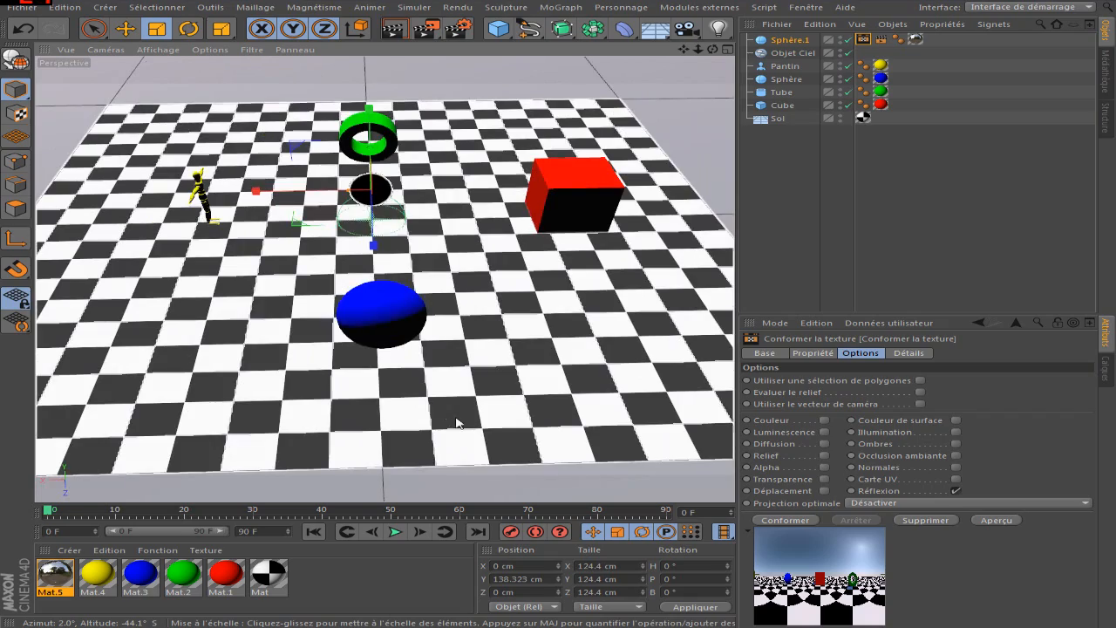
scroll(339, 166, up, 4)
scroll(349, 171, up, 2)
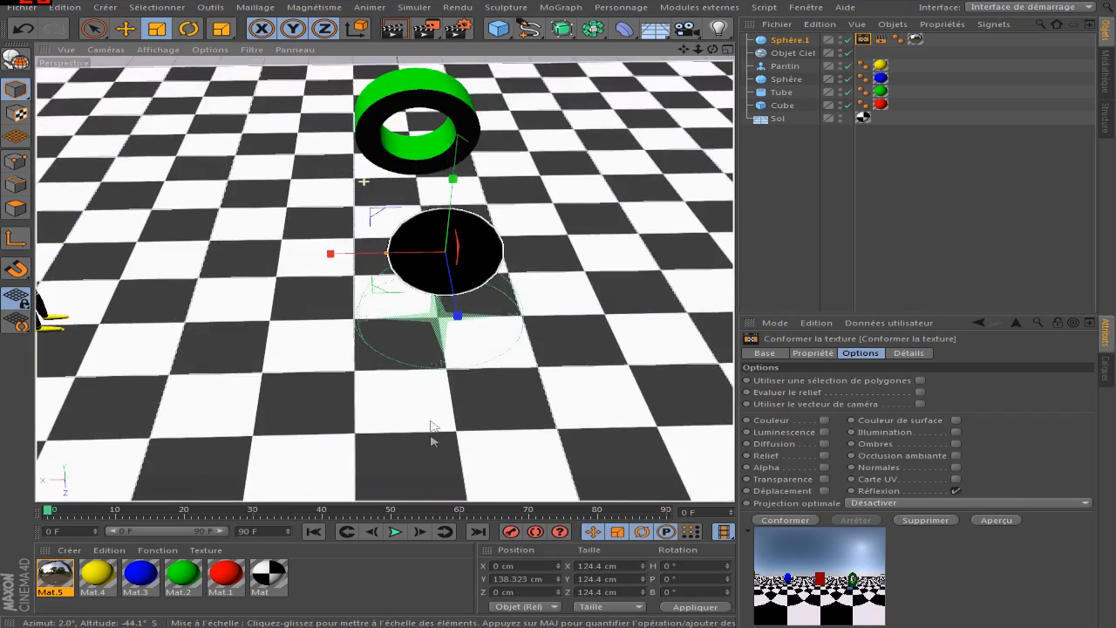
scroll(433, 439, down, 2)
scroll(523, 288, down, 3)
scroll(488, 272, down, 3)
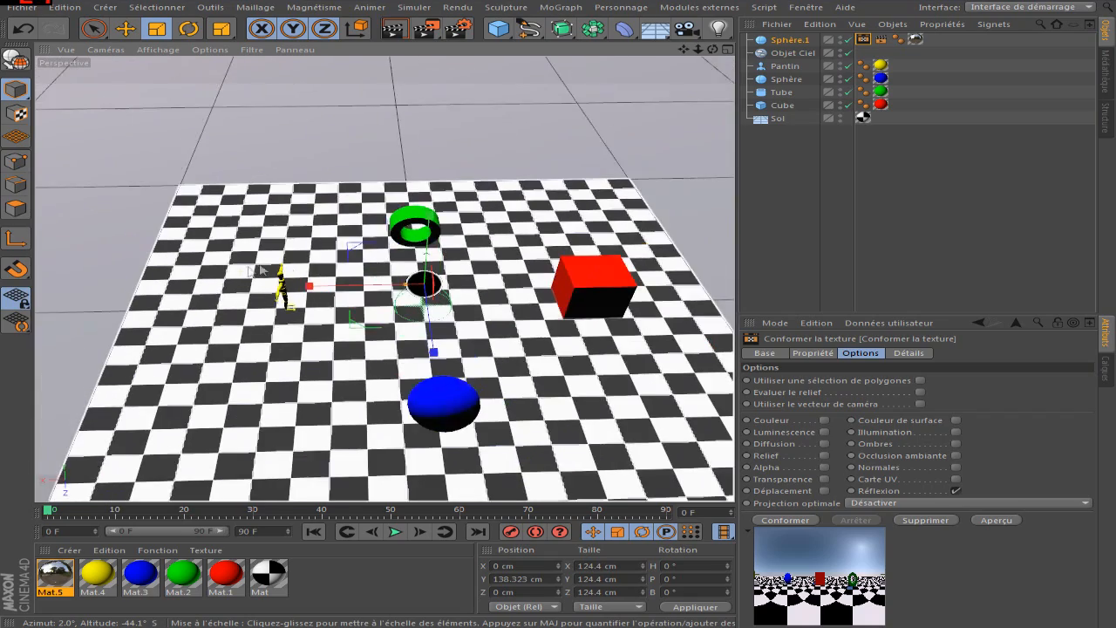
scroll(484, 315, up, 2)
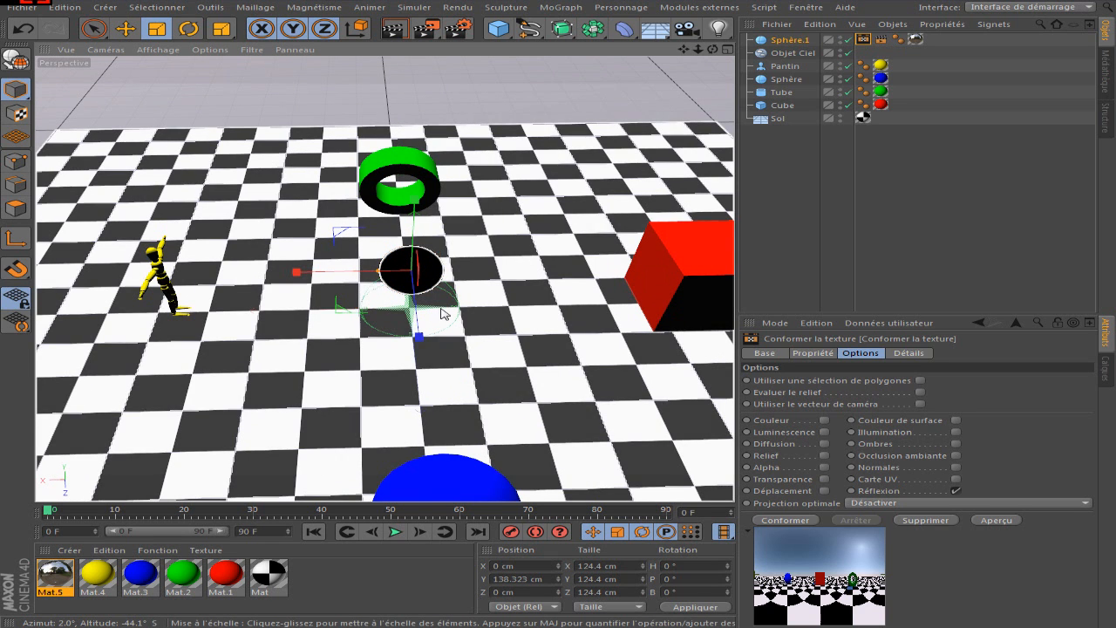
- Check the Anti-Aliasing options in the render settings
click(458, 28)
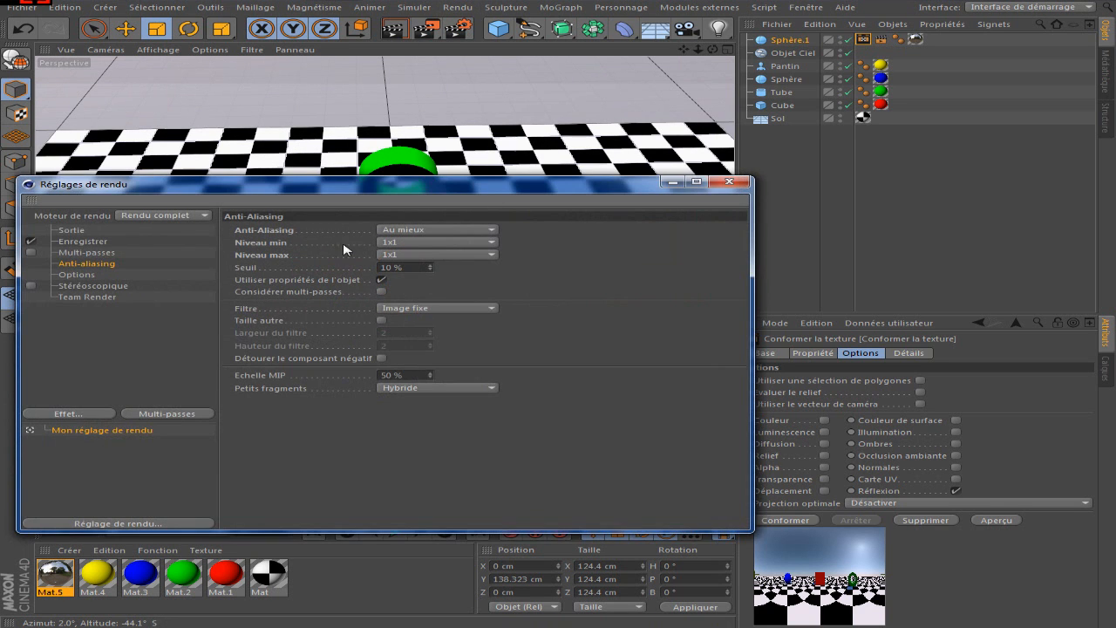
click(729, 181)
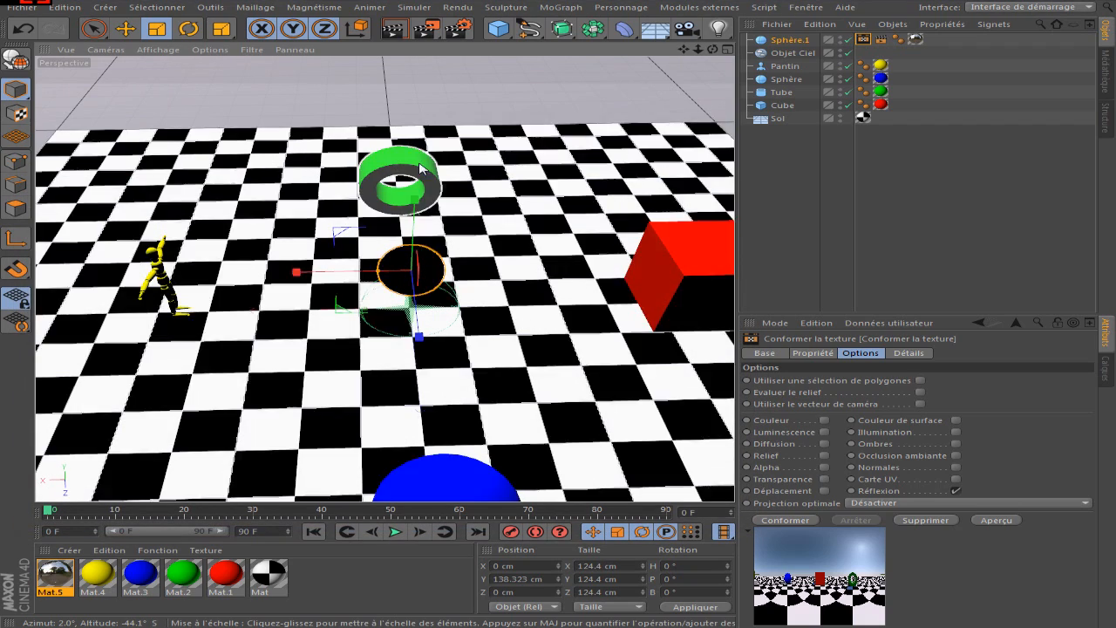
scroll(439, 301, down, 5)
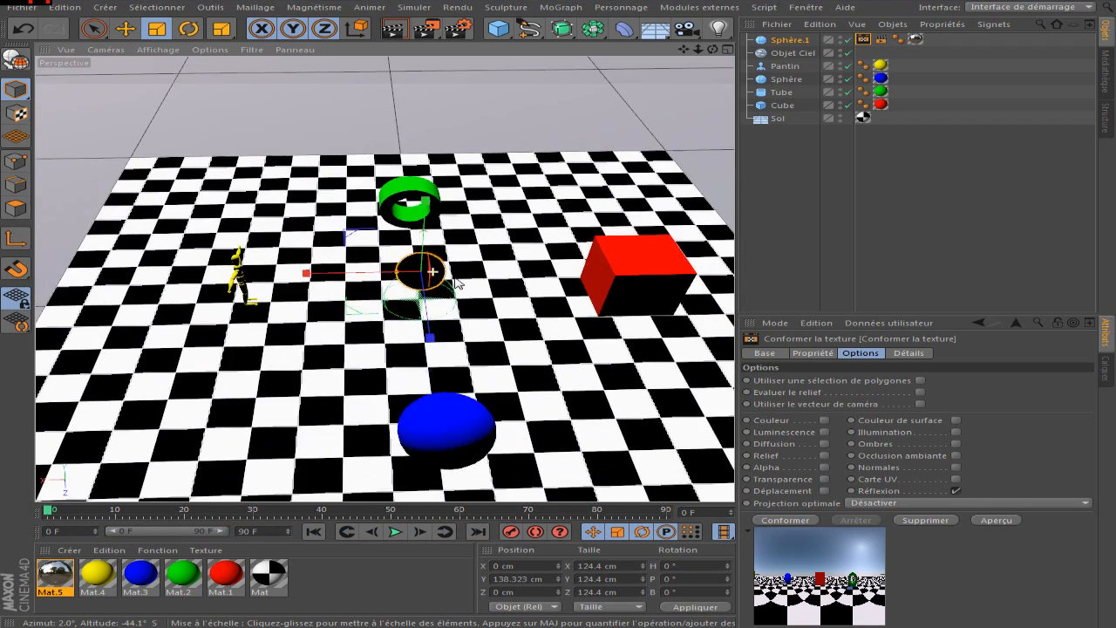
scroll(439, 301, up, 2)
- Set the baked texture size to a Largeur of 2000 and a Hauteur of 1000
click(812, 353)
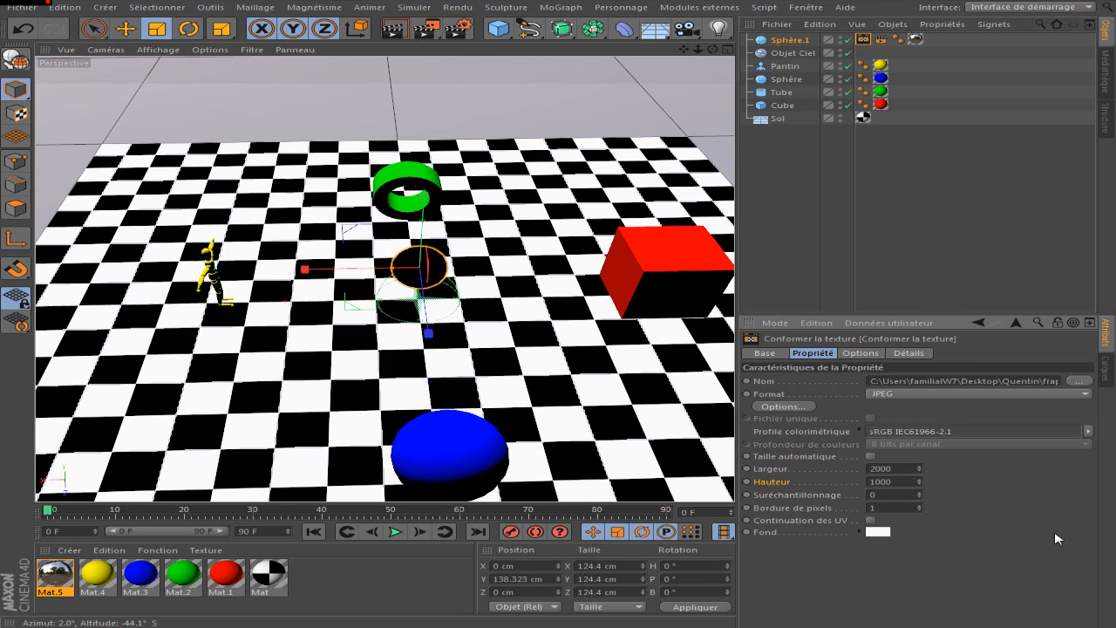
click(861, 353)
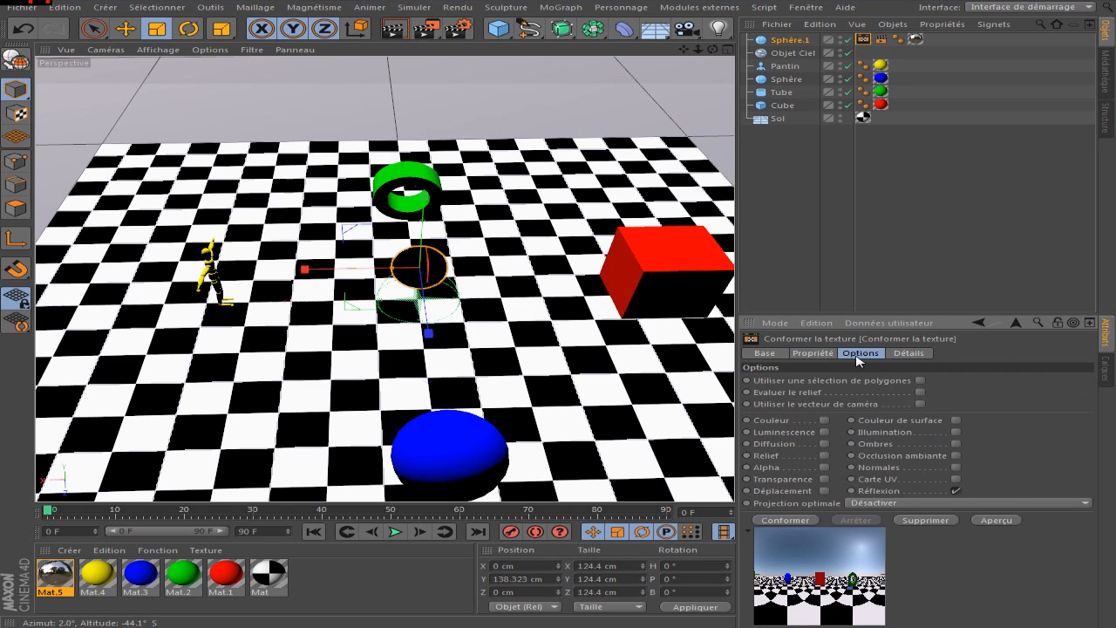
- Move the timeline to frame 20 and set the bake's frame range from 0 F to 20 F
click(905, 355)
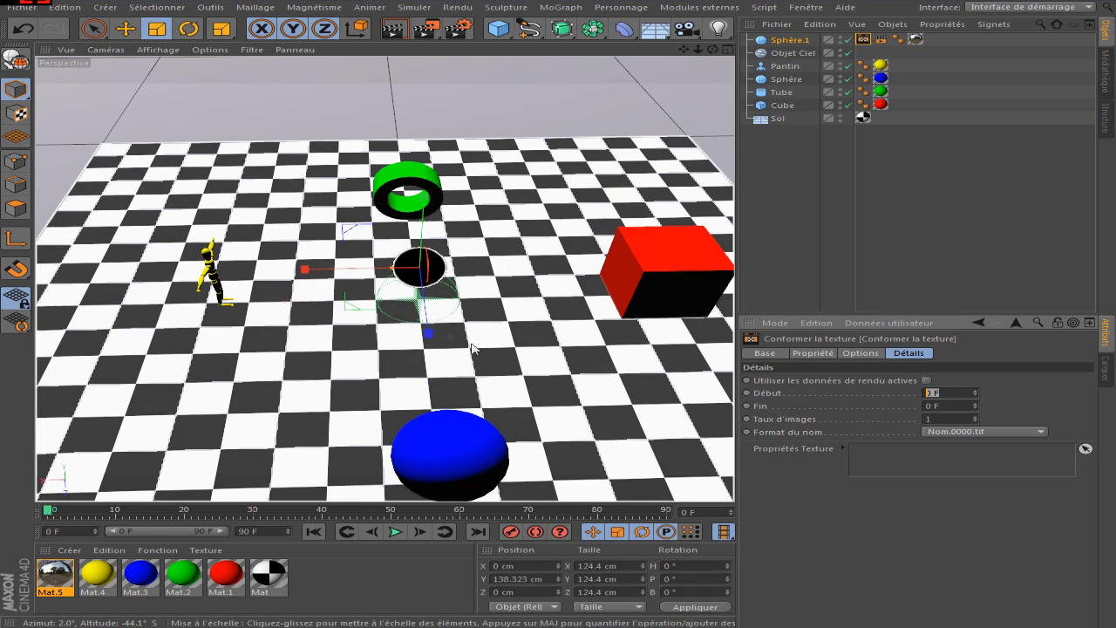
click(185, 517)
click(938, 406)
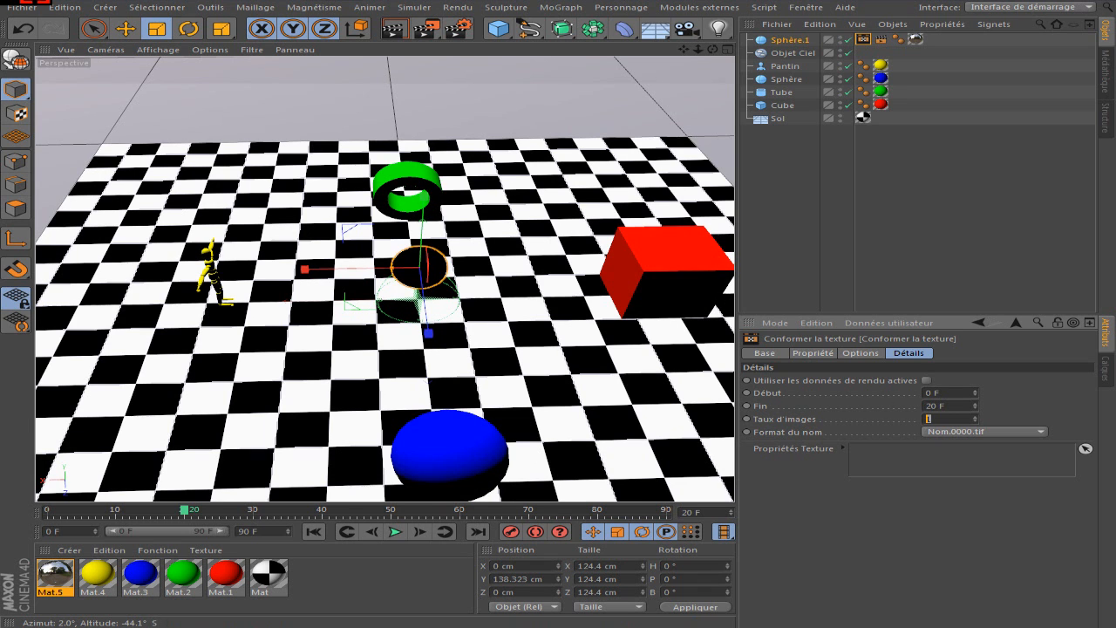
- Check the frame rate in the render output settings, and set the bake's Taux d'images to 30 and Format du nom to Nom000.tif
click(458, 28)
click(72, 232)
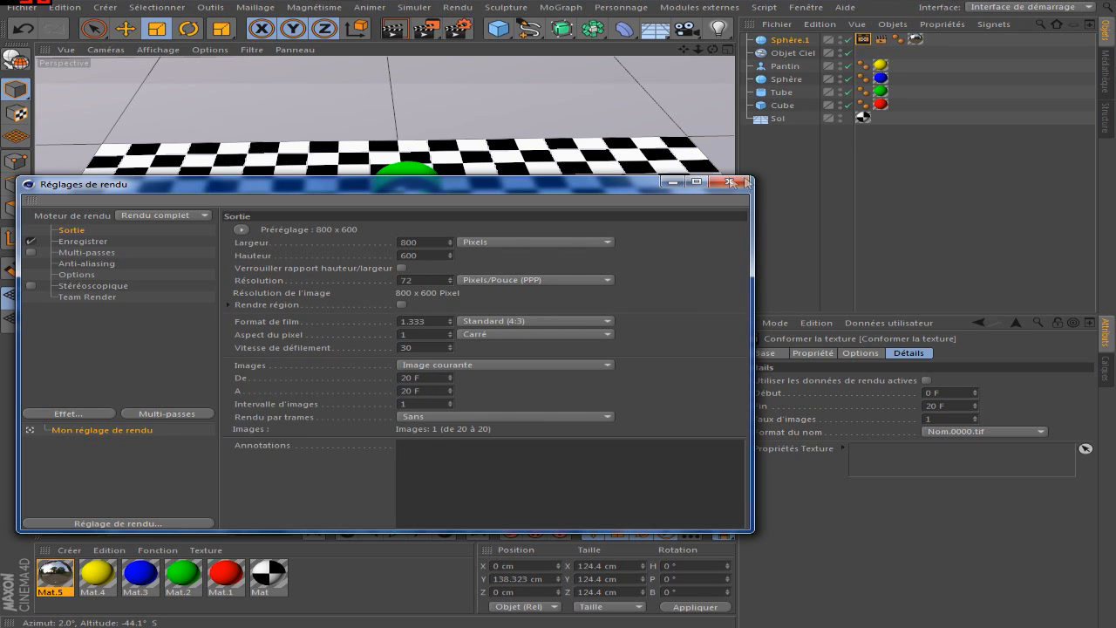
click(729, 181)
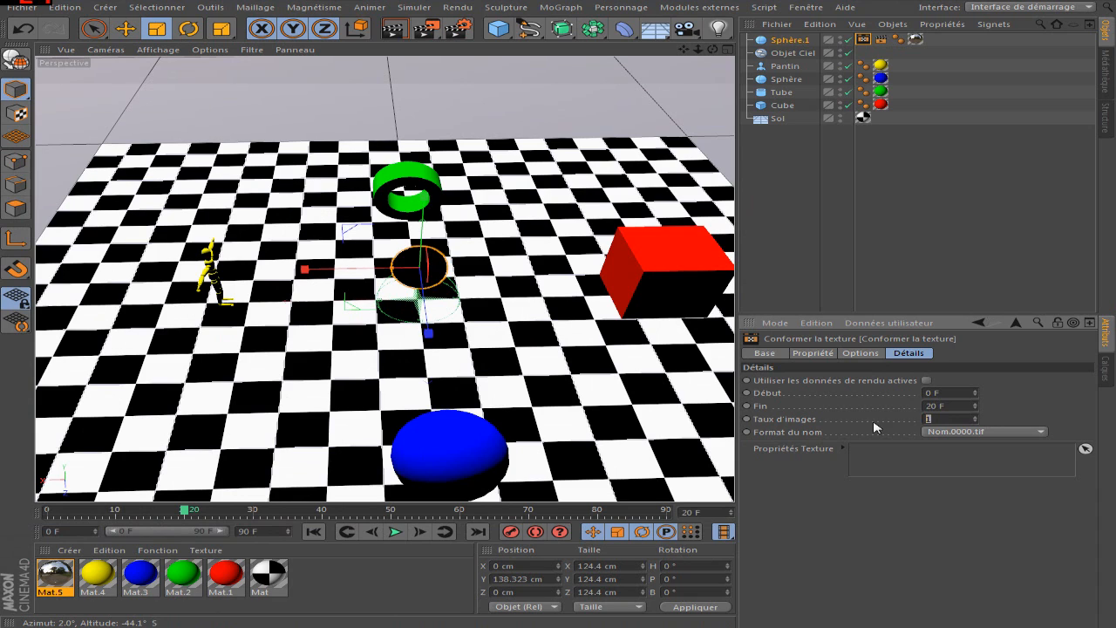
click(957, 432)
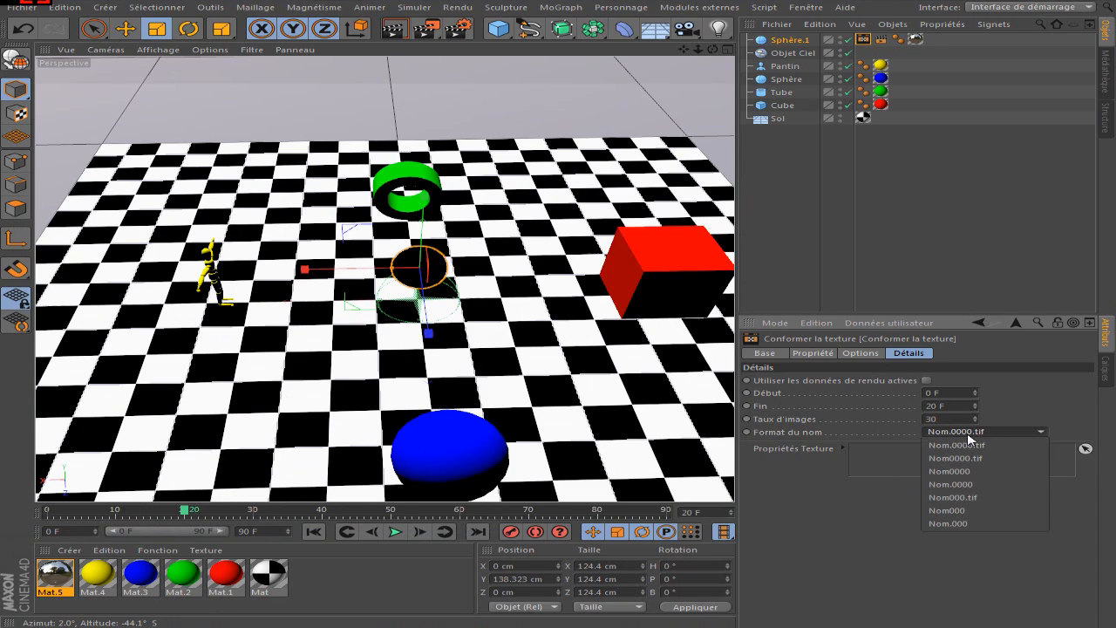
click(968, 497)
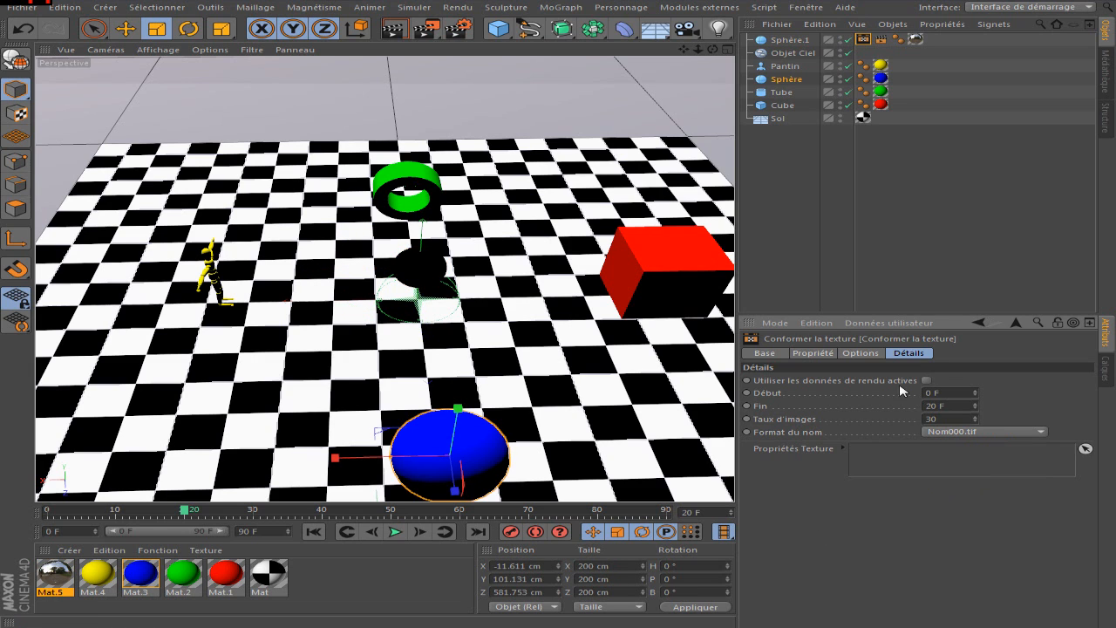
click(858, 353)
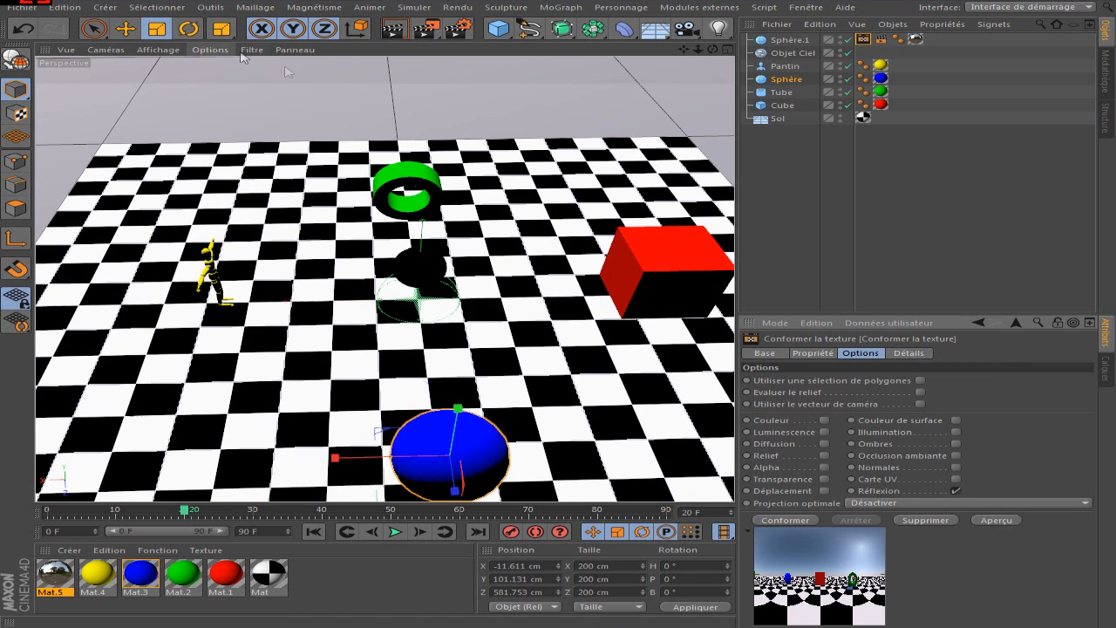
- Record a keyframe at frame 0 for the Pantin, Sphère, Tube and Cube objects together
click(124, 29)
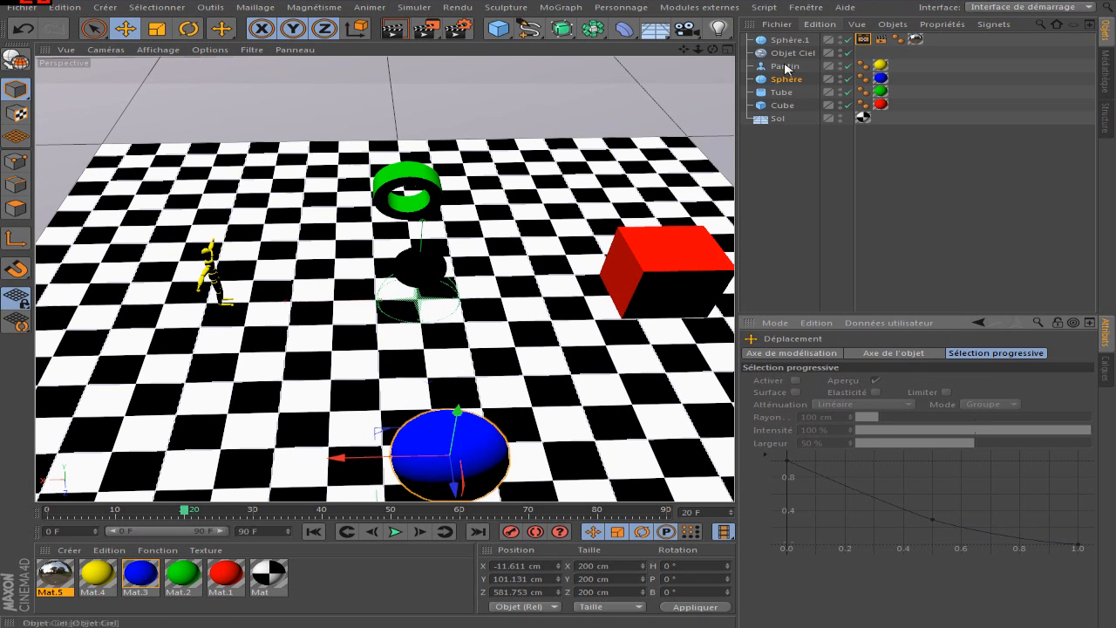
click(783, 106)
shift+click(784, 67)
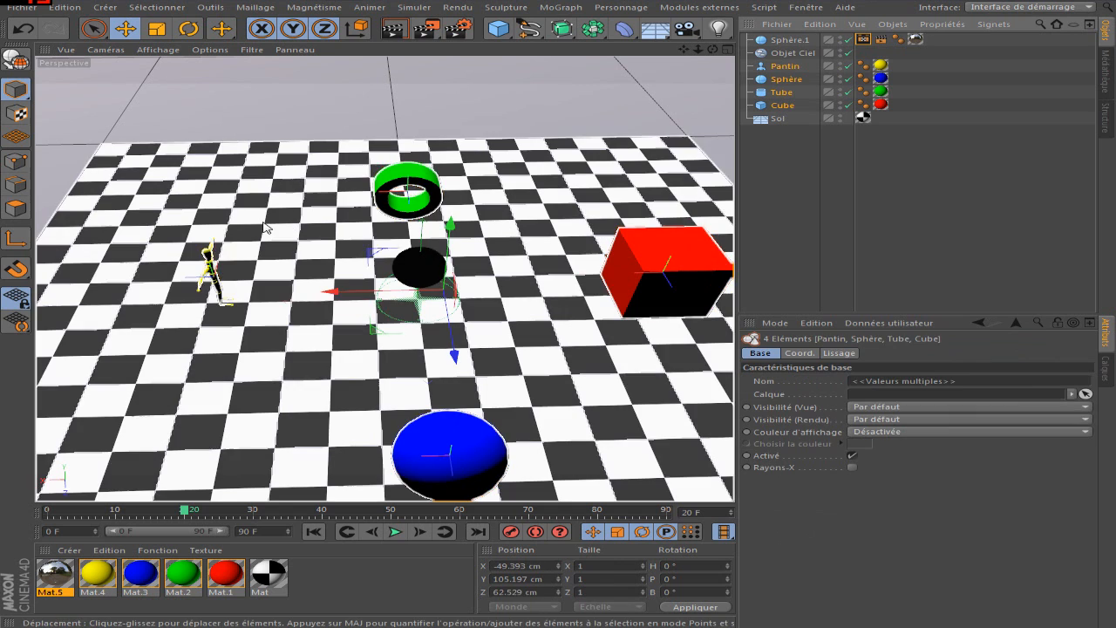
drag(184, 511, 47, 510)
click(512, 534)
- At frame 20, rotate the four selected objects around the mirror sphere to an H angle of 270° and record a keyframe
click(184, 511)
click(188, 29)
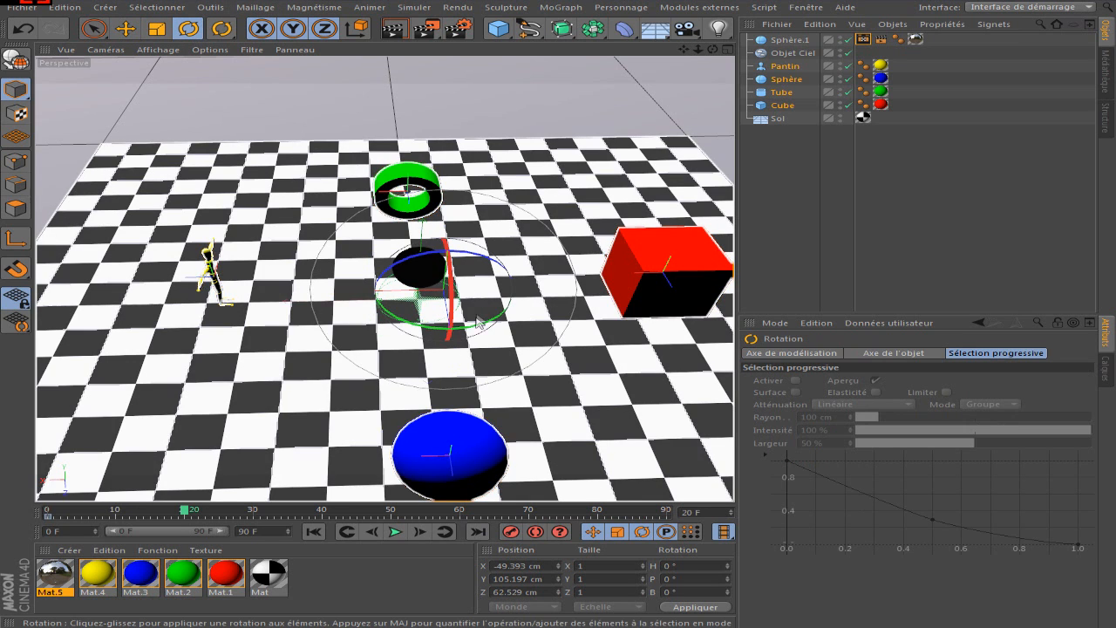
drag(482, 321, 384, 307)
click(514, 528)
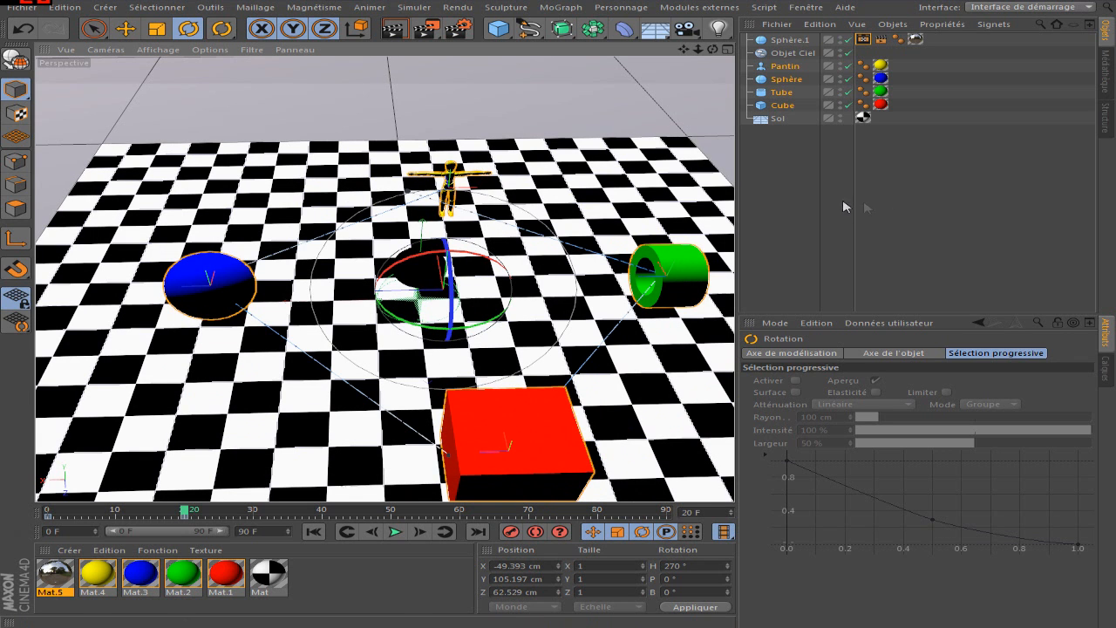
- Deselect the objects, play the rotation animation and return to frame 0
click(817, 205)
click(395, 531)
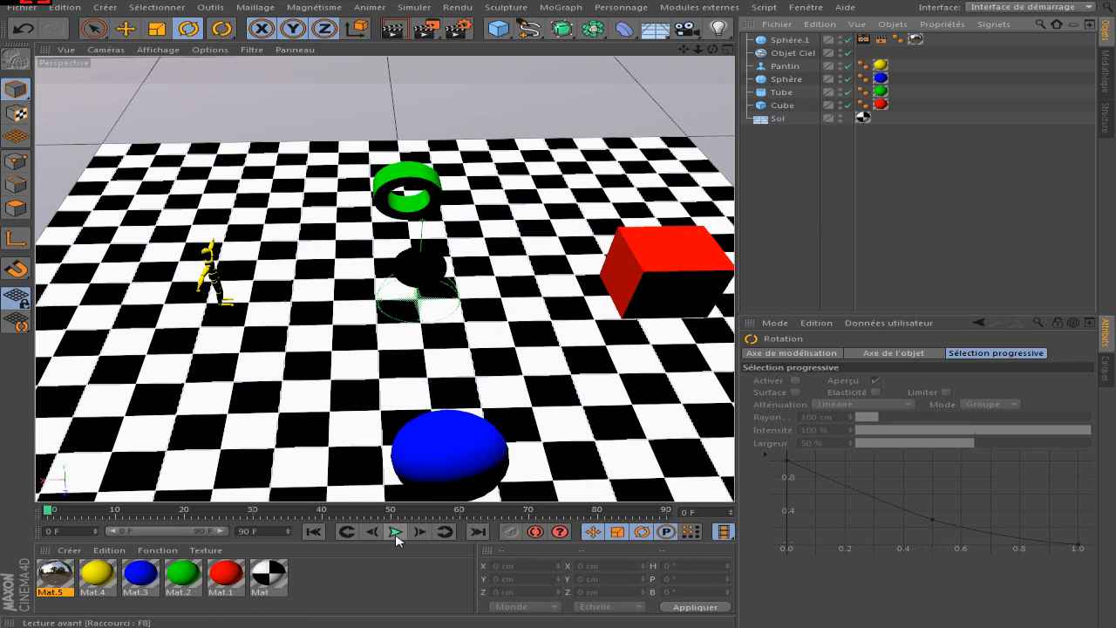
click(313, 531)
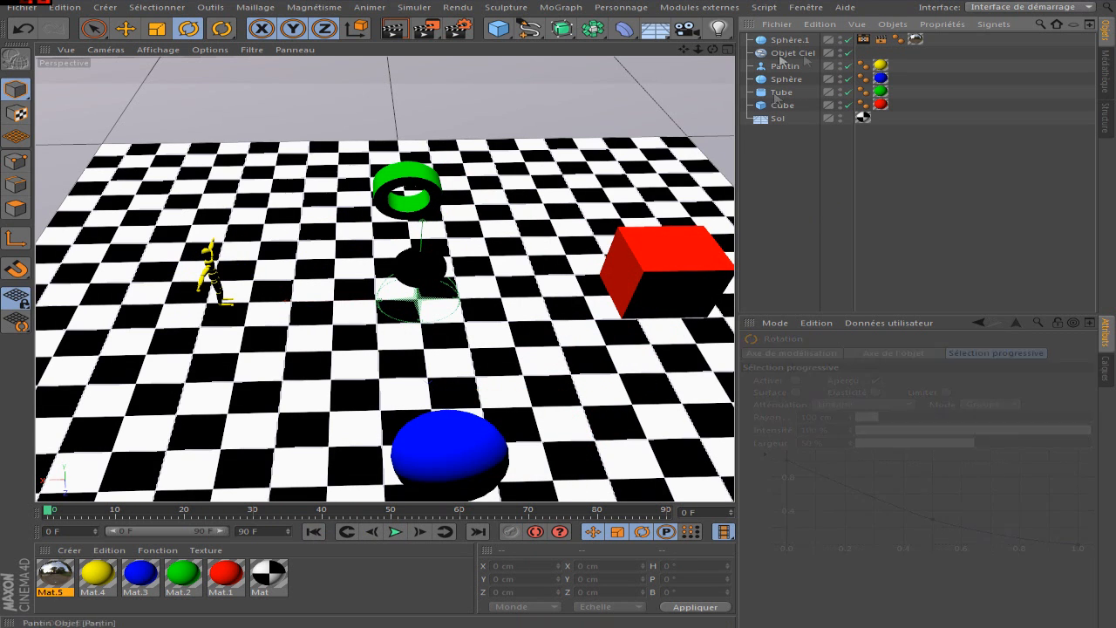
- Bake the reflection sequence from Sphère.1's Conformer la texture tag
click(882, 41)
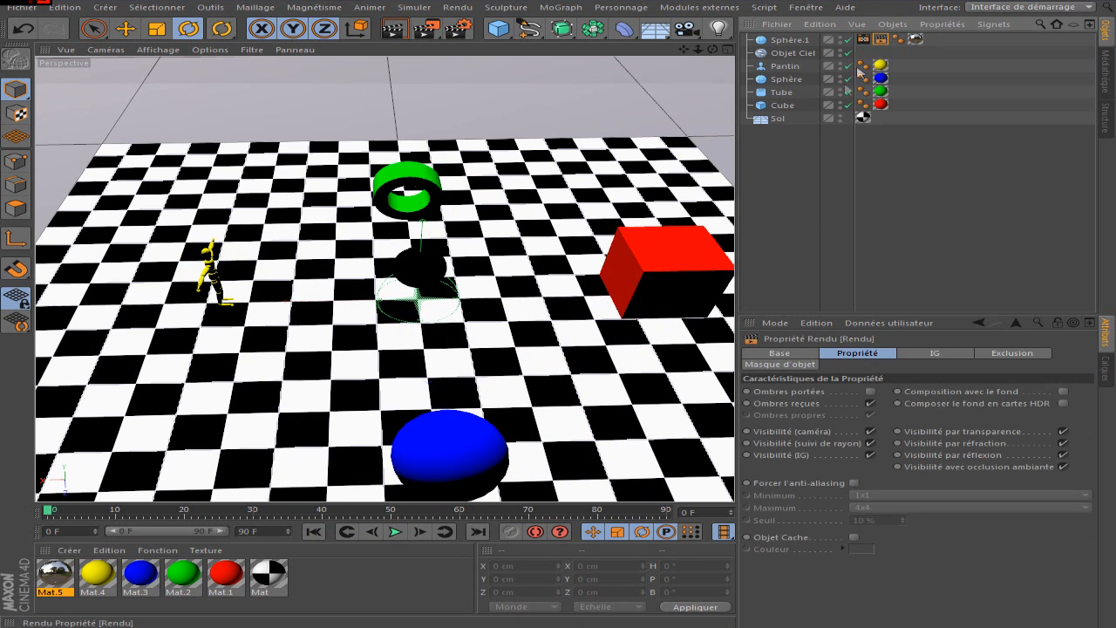
click(863, 39)
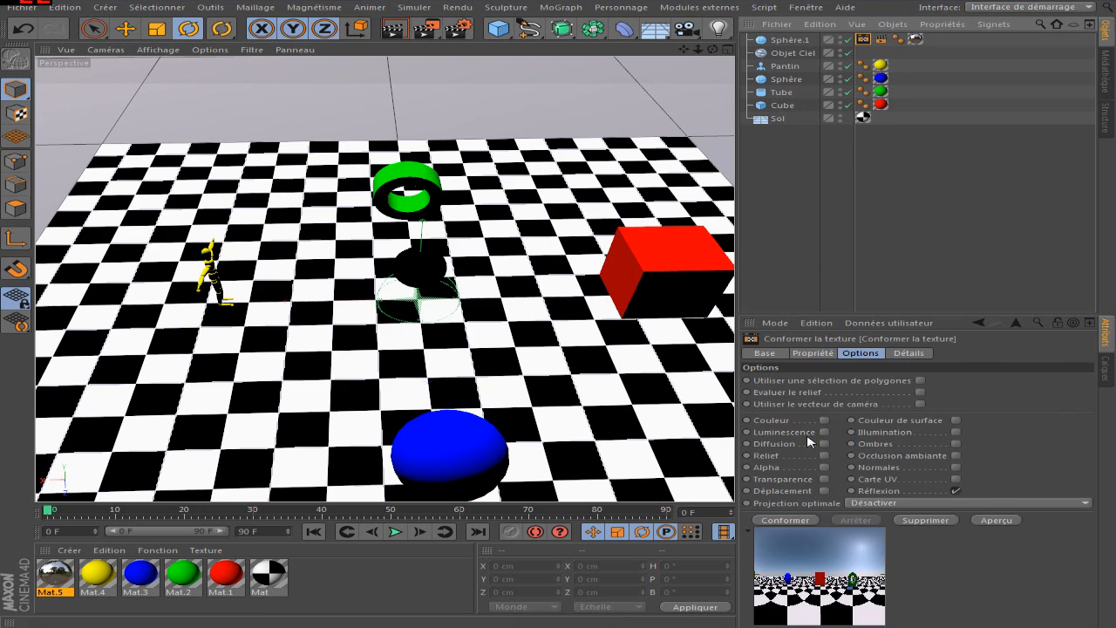
click(786, 520)
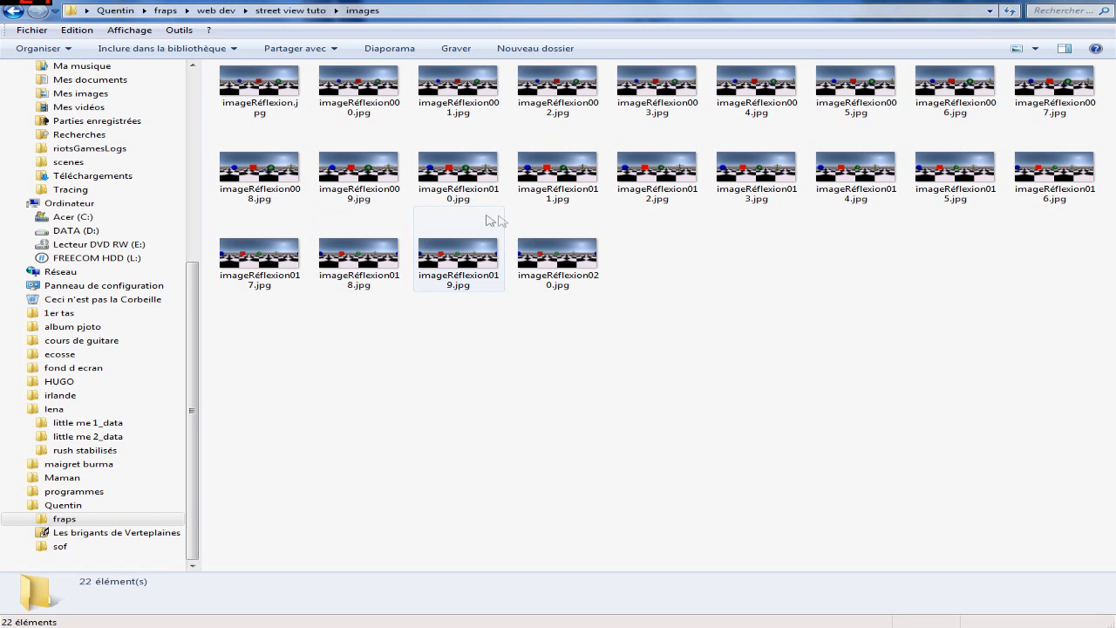
- Switch to Windows Explorer and select the baked images from imageRéflexion000.jpg to imageRéflexion020.jpg in the images folder
click(382, 93)
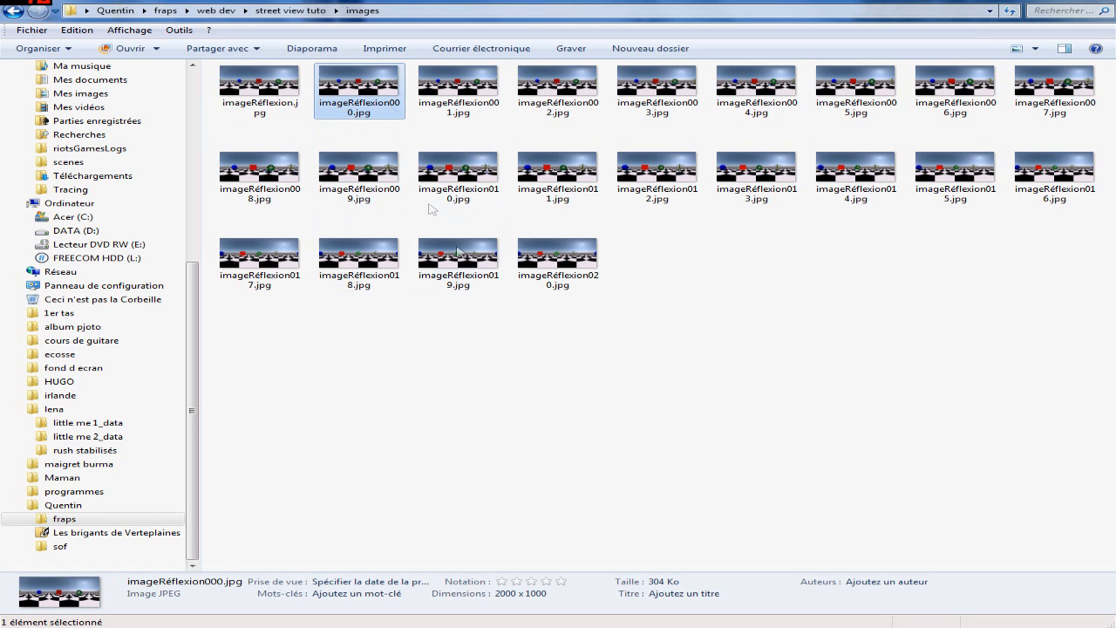
shift+click(562, 288)
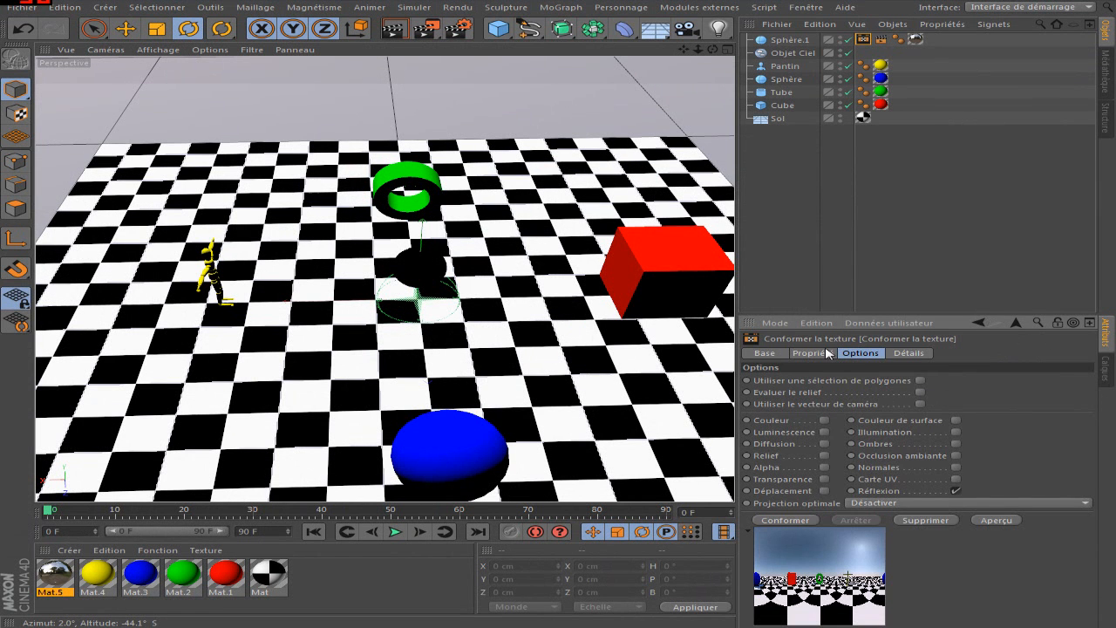
- Back in Cinema 4D, check the output formats available for the texture bake, keeping JPEG, and deselect the tag
click(813, 352)
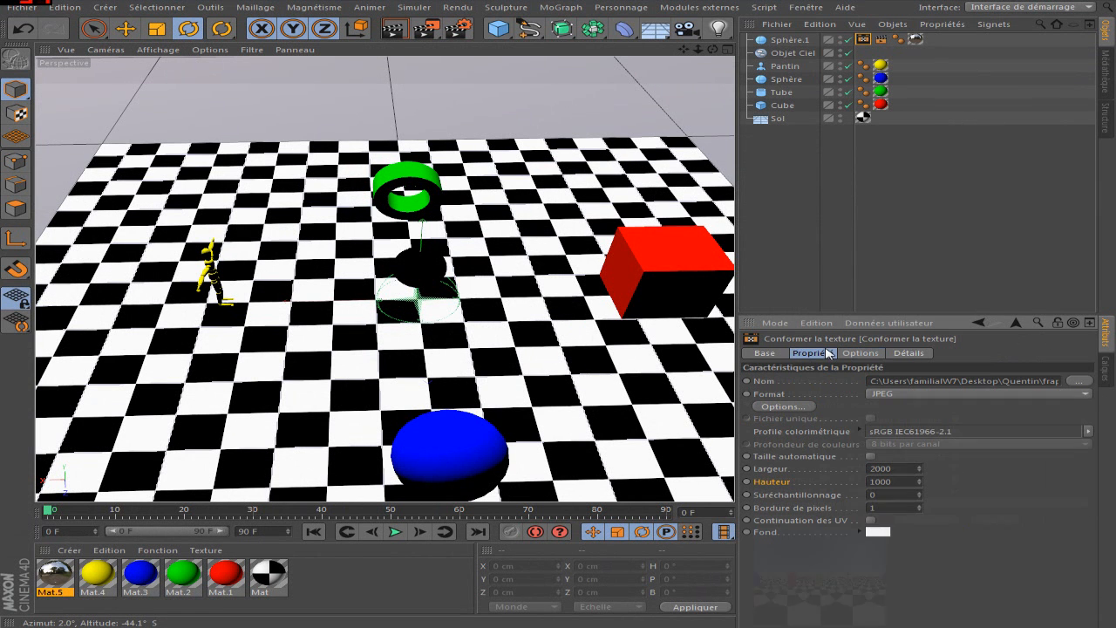
click(903, 393)
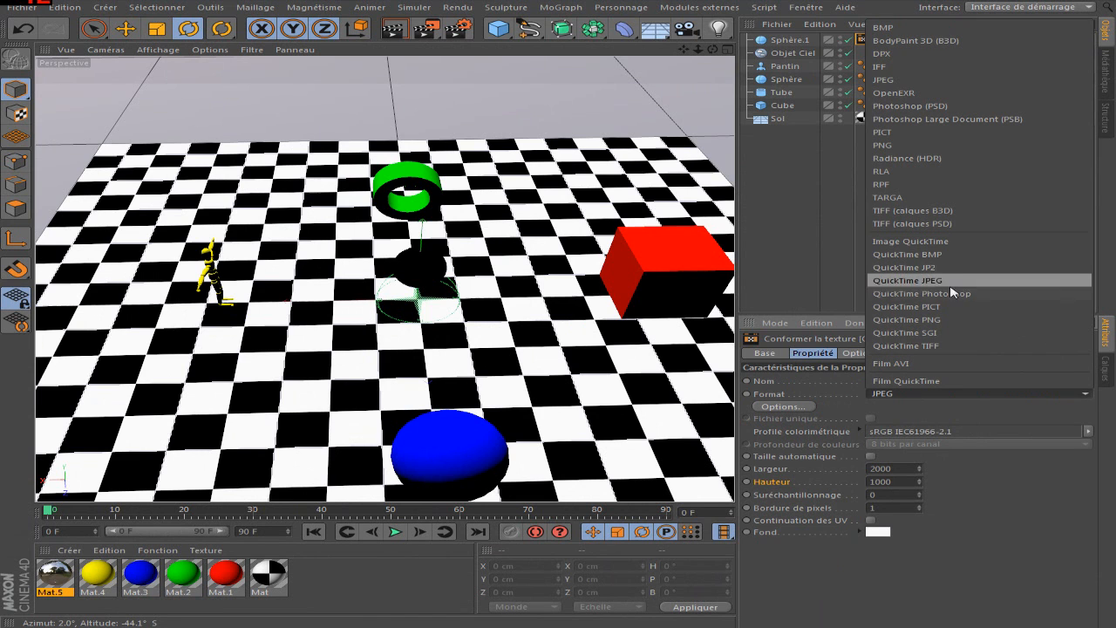
click(975, 517)
click(813, 197)
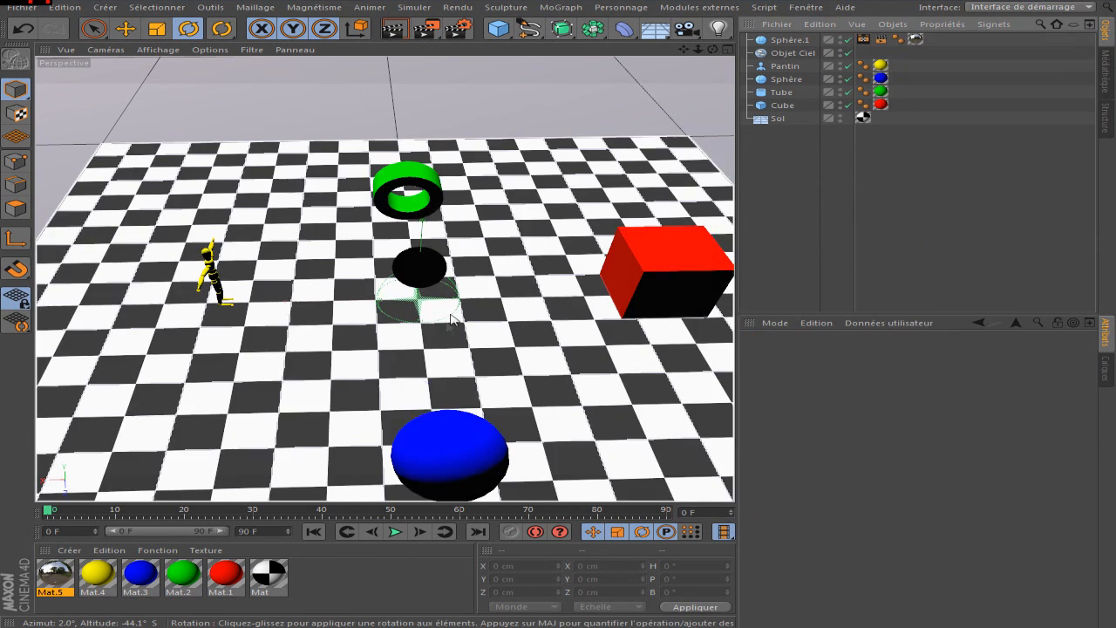
scroll(446, 326, down, 2)
scroll(423, 312, up, 4)
scroll(471, 209, down, 4)
scroll(465, 260, up, 4)
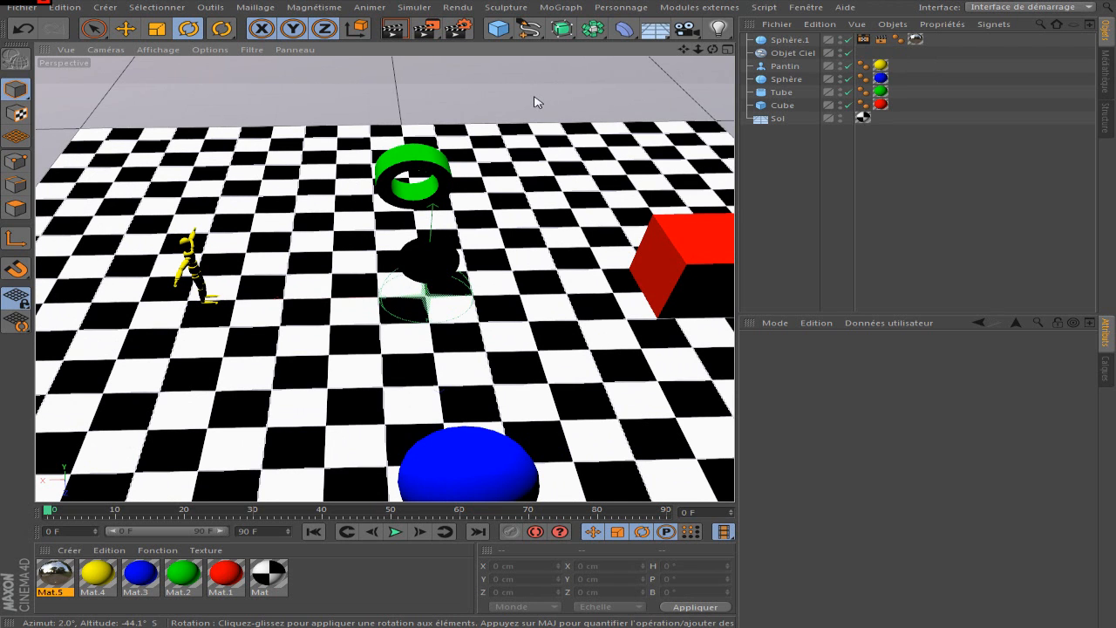
scroll(534, 102, down, 5)
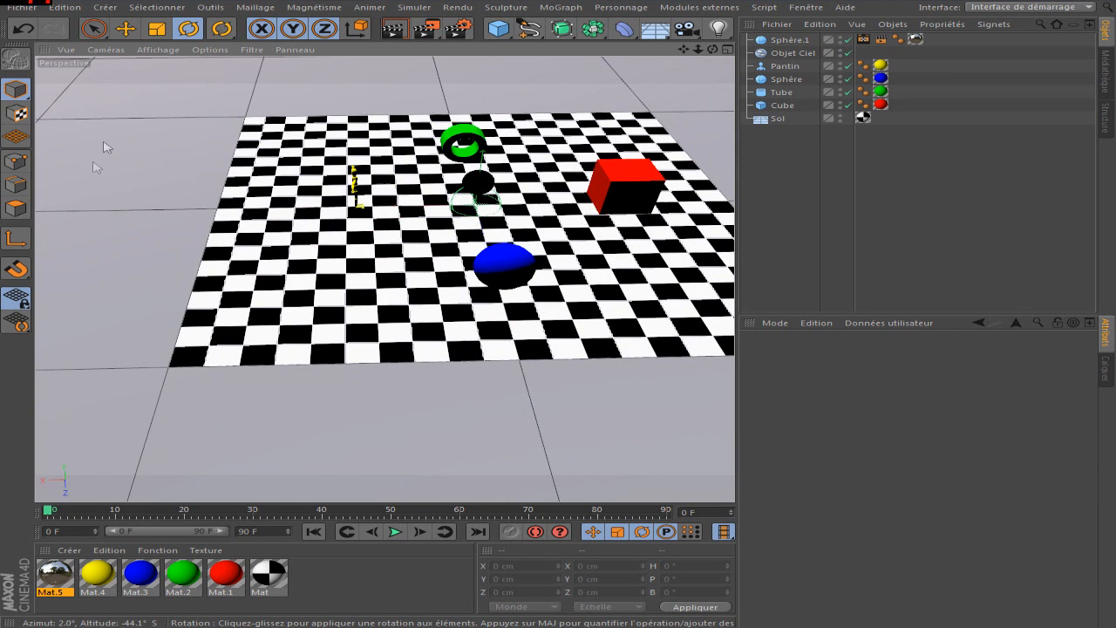
scroll(309, 393, down, 2)
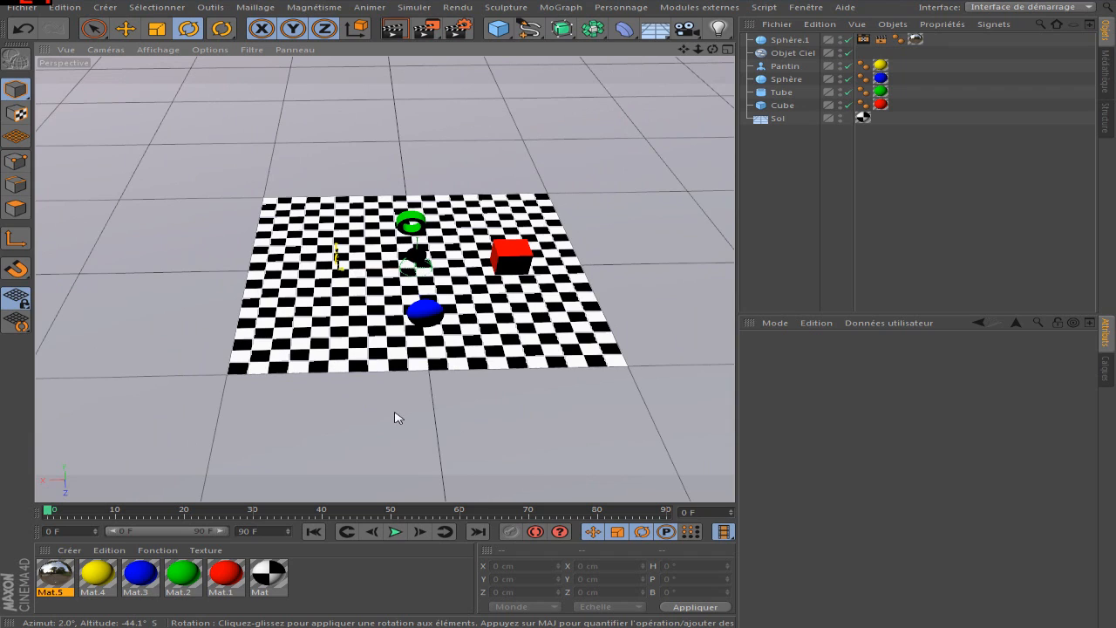